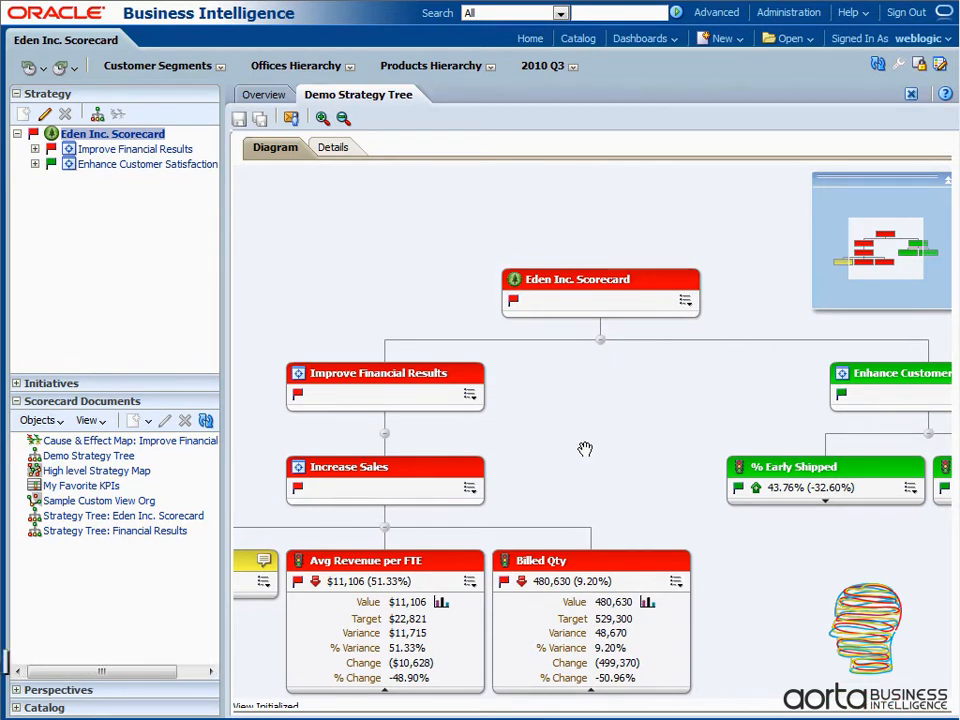
- Examine both branches of the Demo Strategy Tree diagram, from Improve Financial Results to Enhance Customer Satisfaction
drag(583, 428, 620, 408)
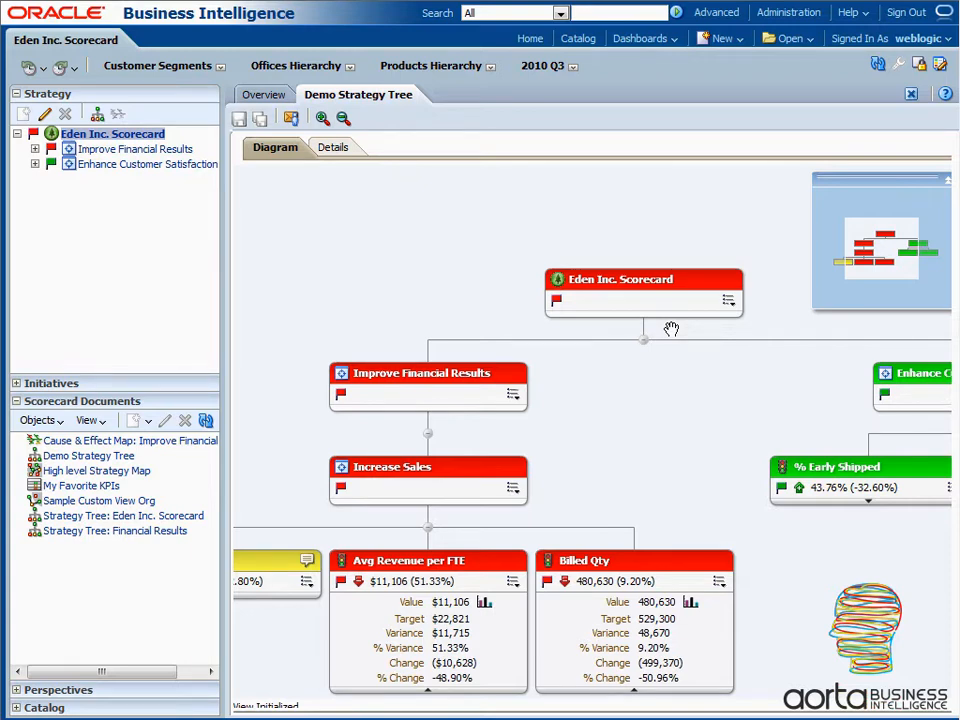
drag(630, 452, 660, 420)
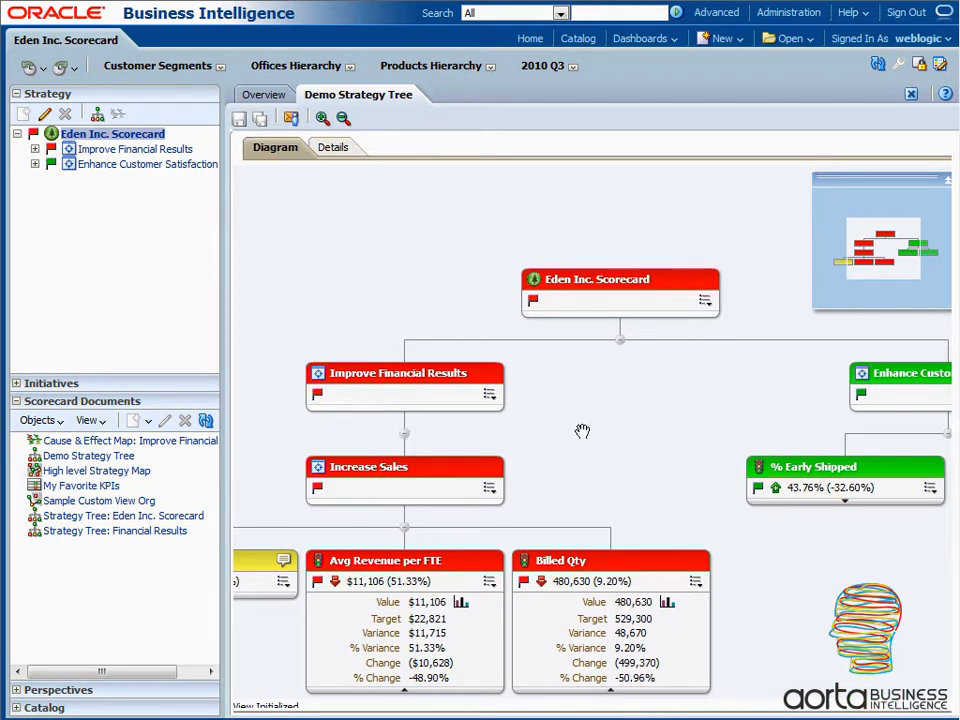
drag(678, 411, 555, 407)
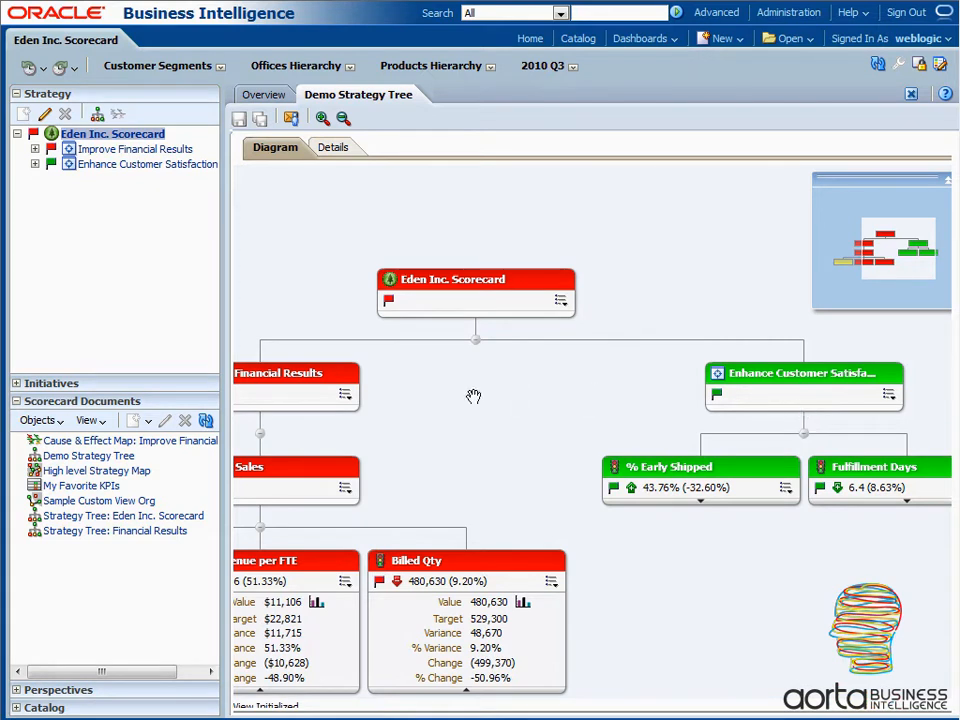
drag(473, 397, 577, 403)
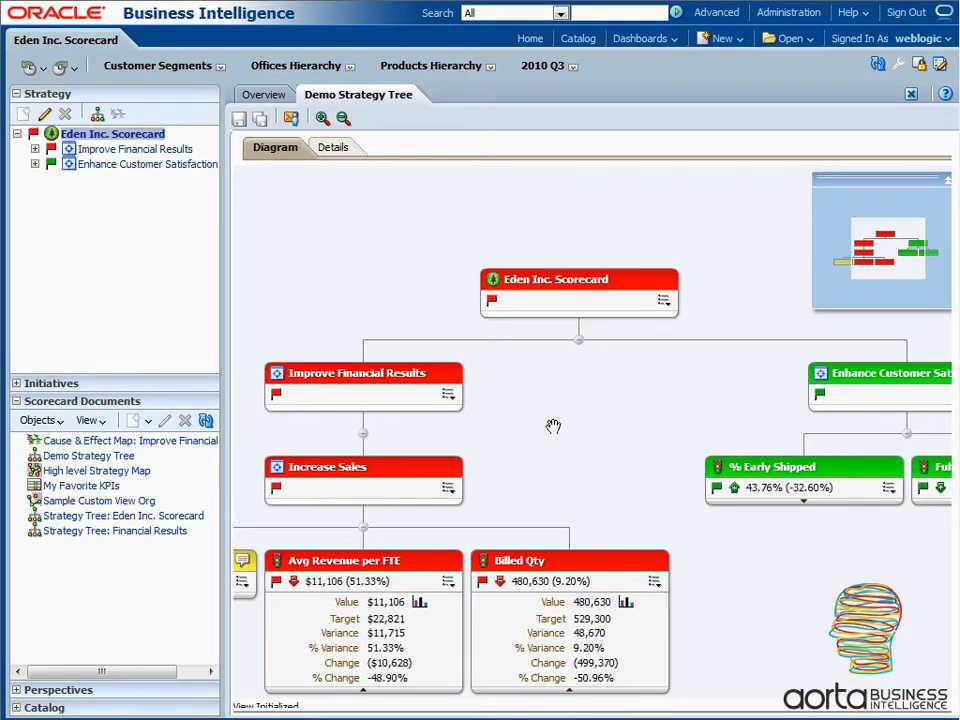
drag(586, 374, 627, 374)
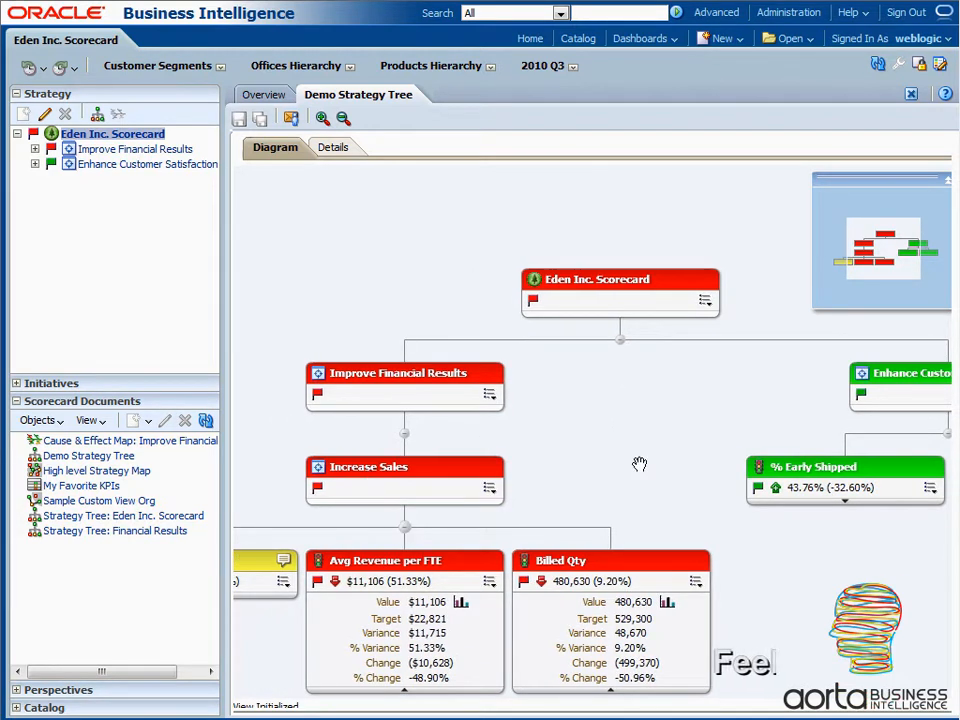
drag(613, 441, 436, 446)
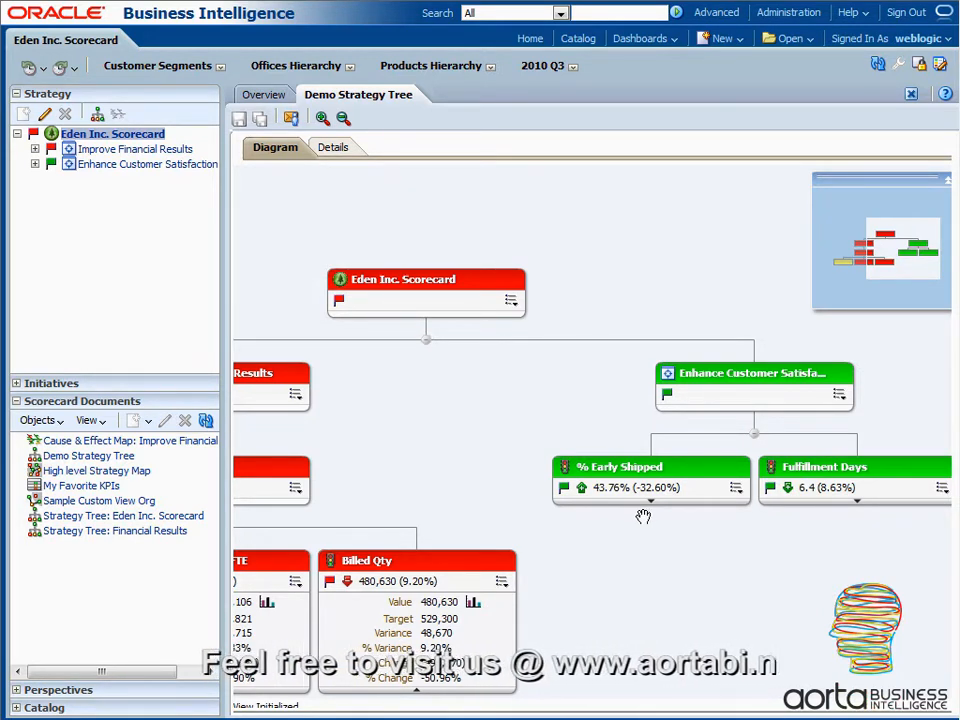
drag(390, 422, 692, 427)
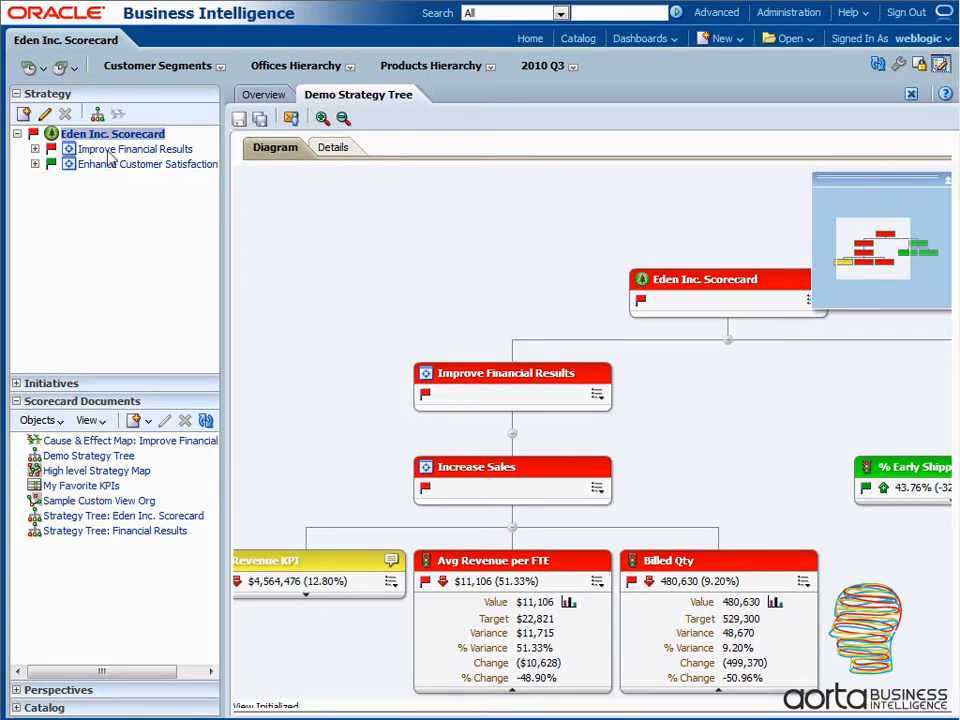
- Create a new objective named "Reduce Cost" under the Improve Financial Results objective
click(35, 149)
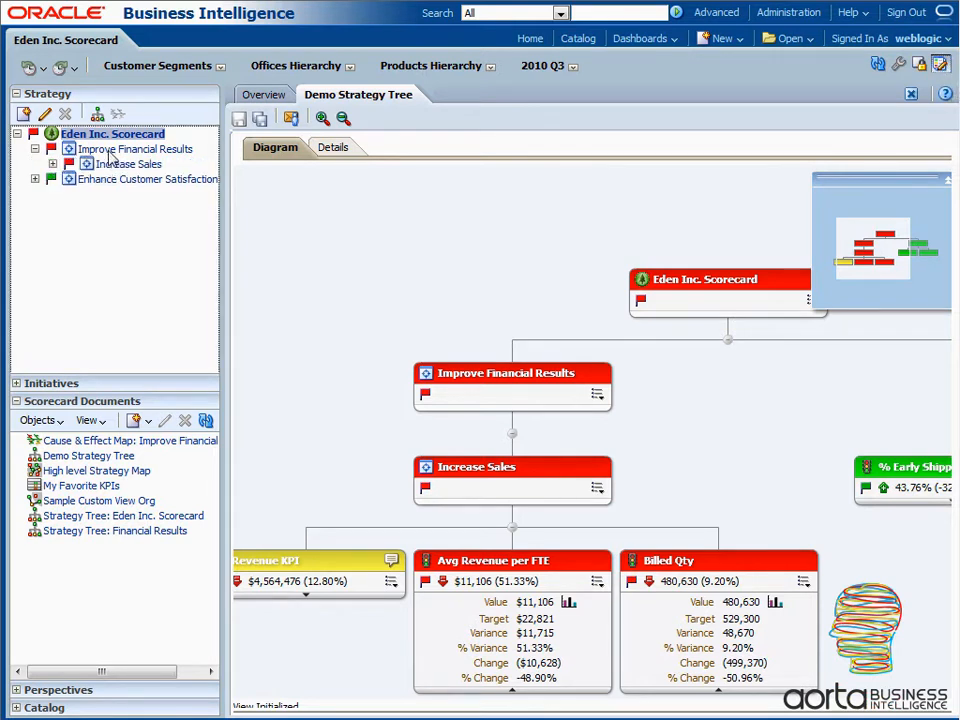
right_click(110, 157)
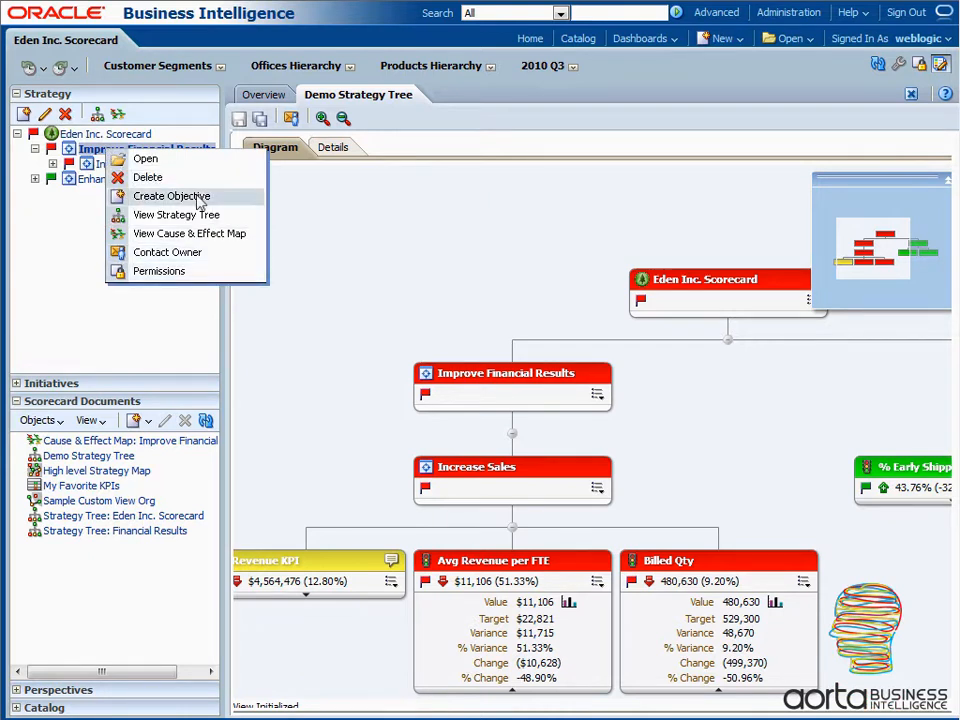
click(195, 197)
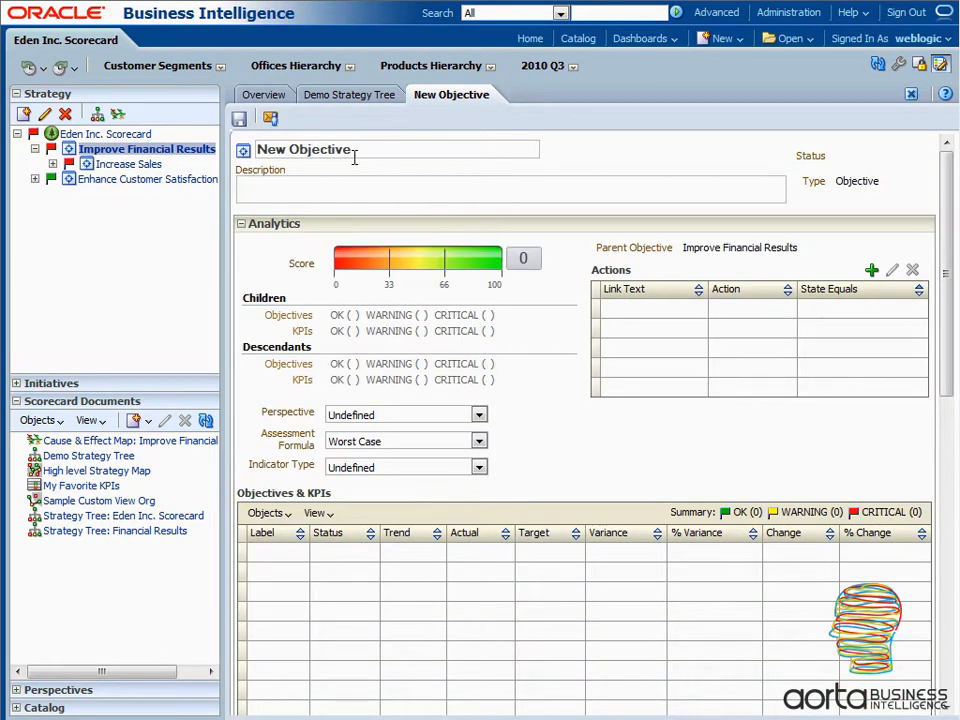
click(358, 149)
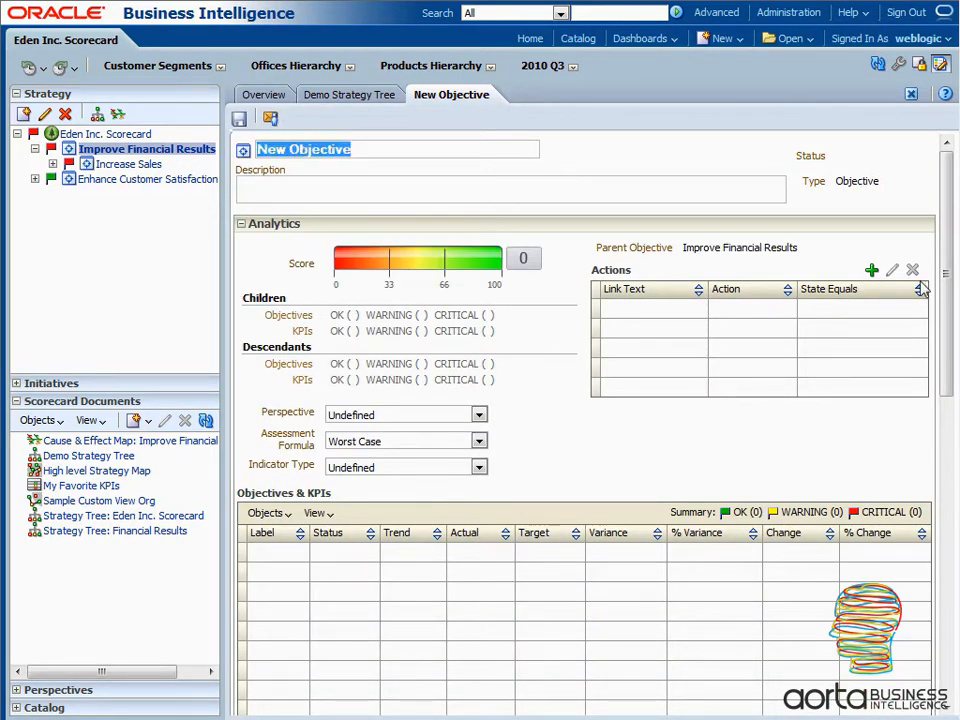
text(Redu)
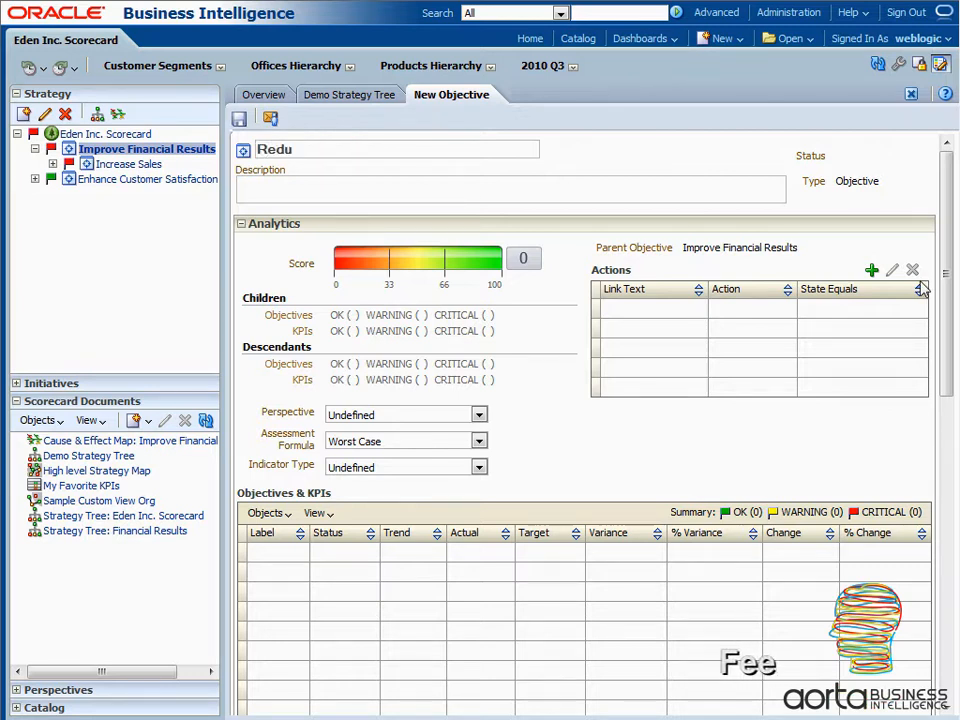
text(ce)
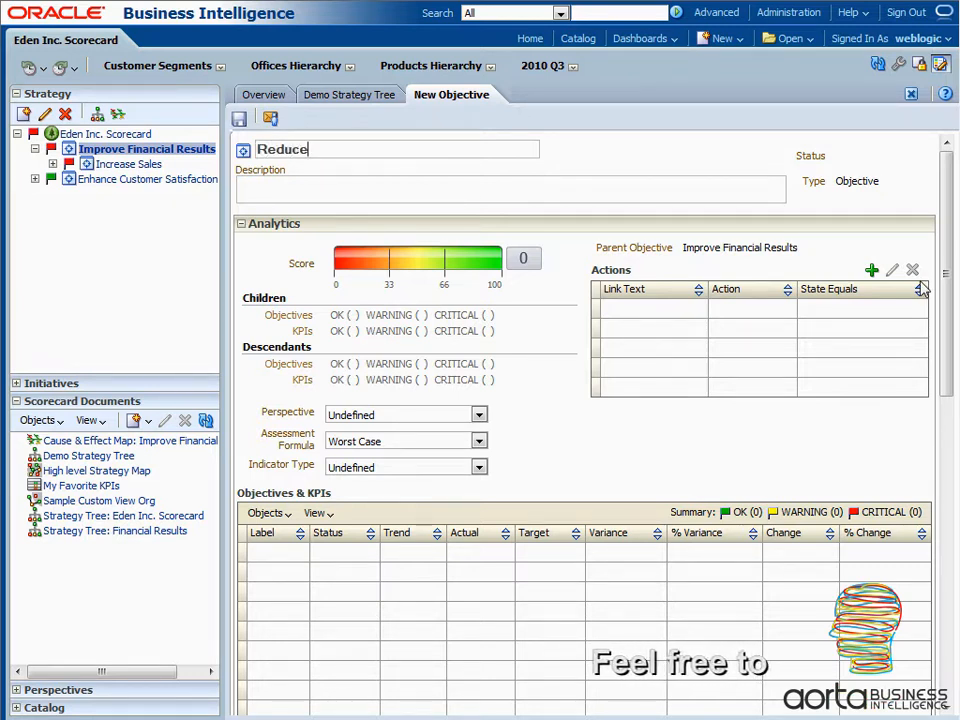
text( Cost)
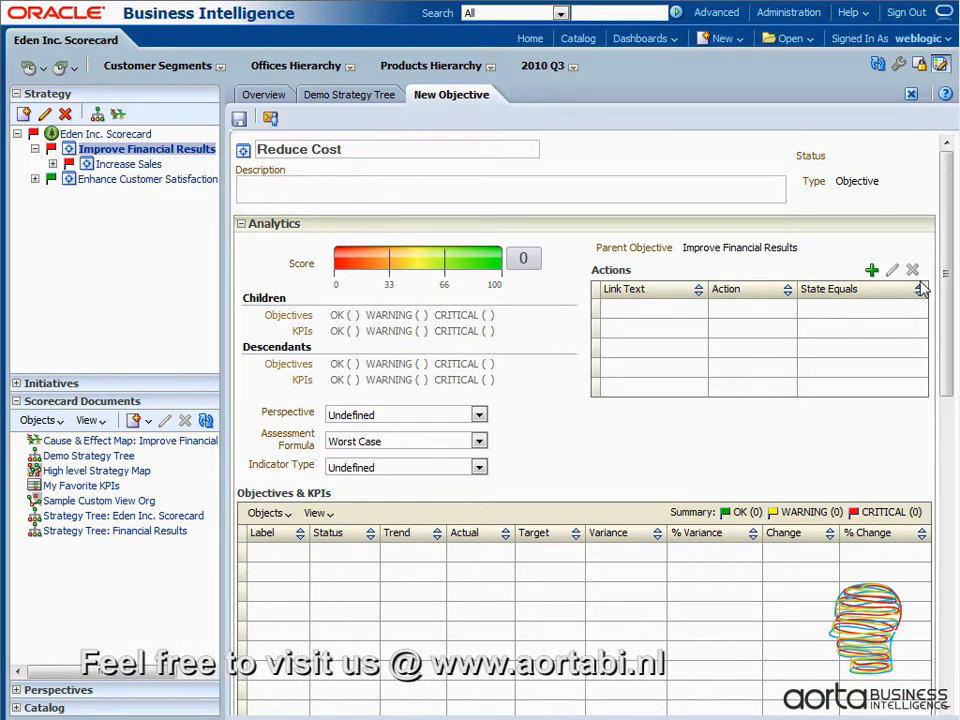
click(323, 188)
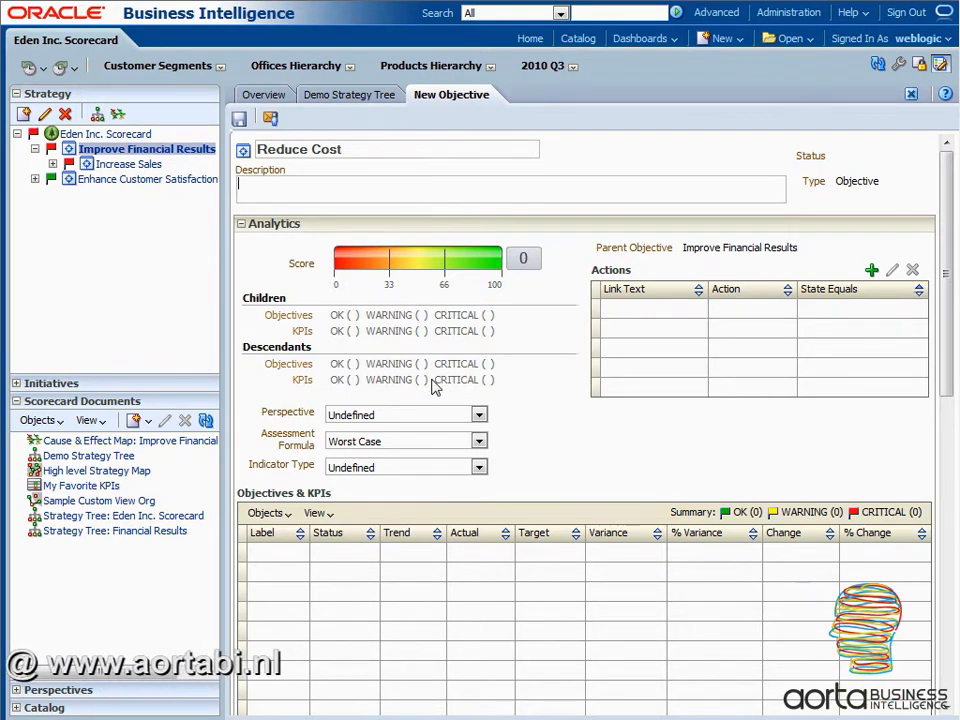
- Expand the catalog's shared folders through "5. Performance Management" to the KPIs in the "KPIs - ( Eden Inc. )" folder
scroll(470, 420, down, 3)
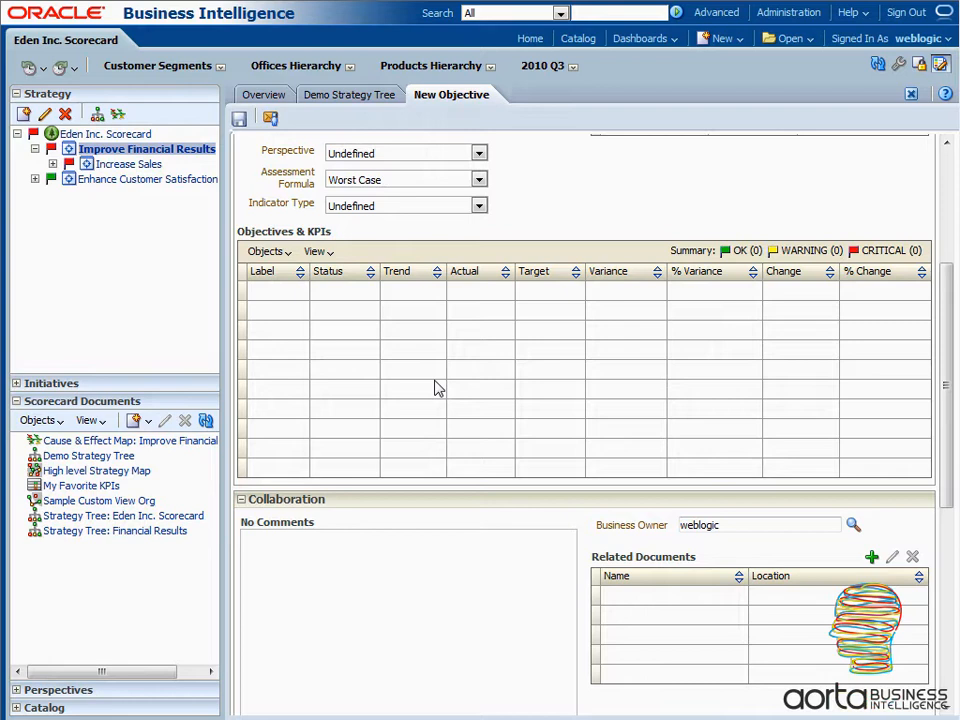
click(16, 708)
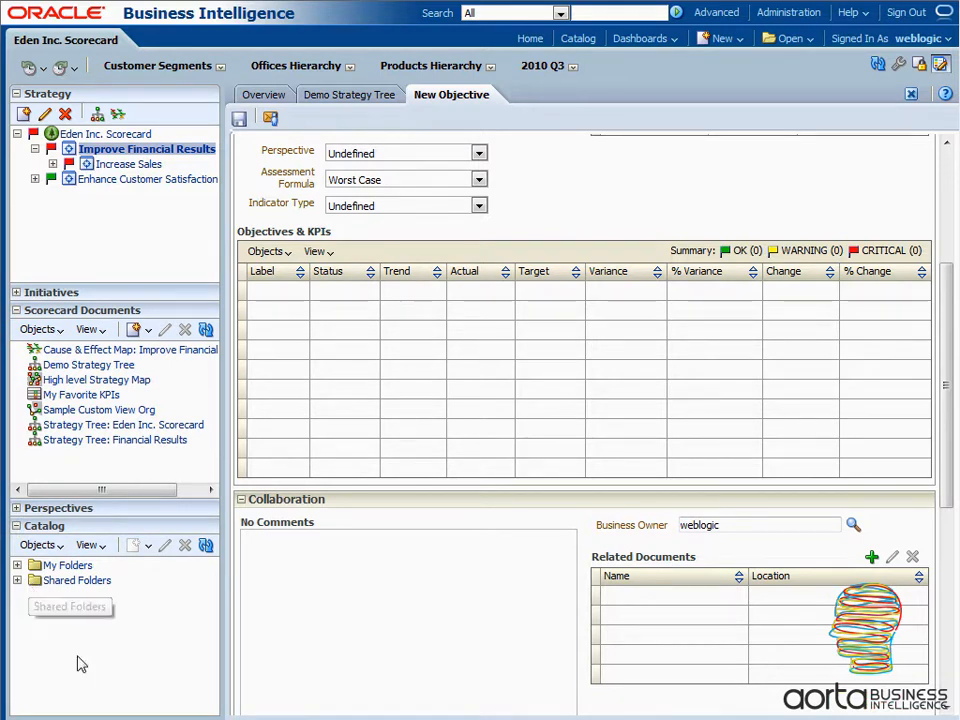
click(17, 581)
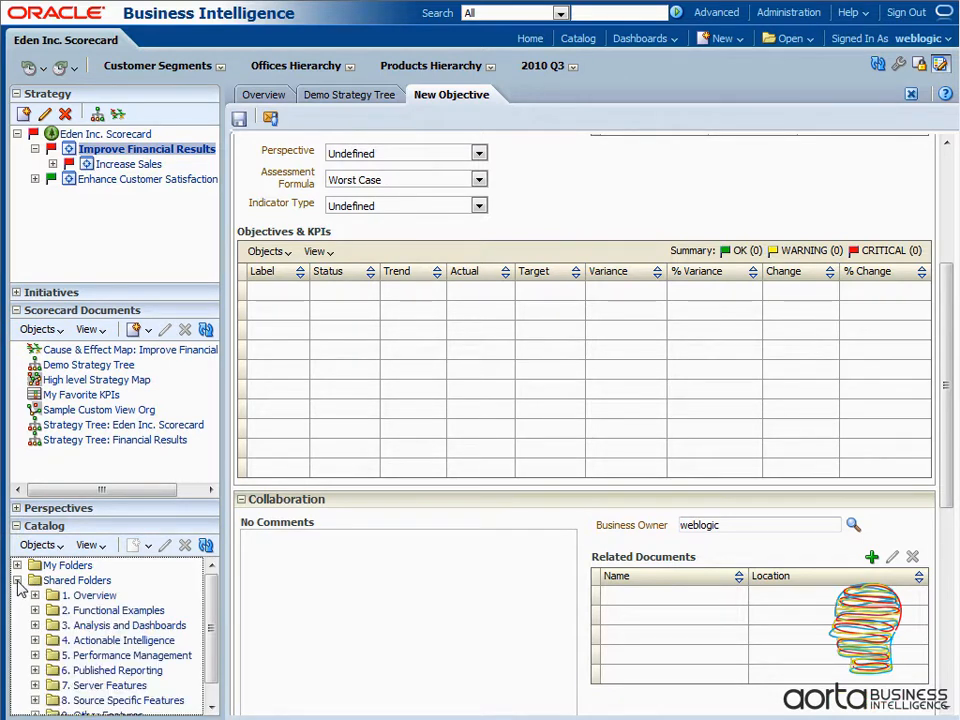
drag(213, 606, 213, 648)
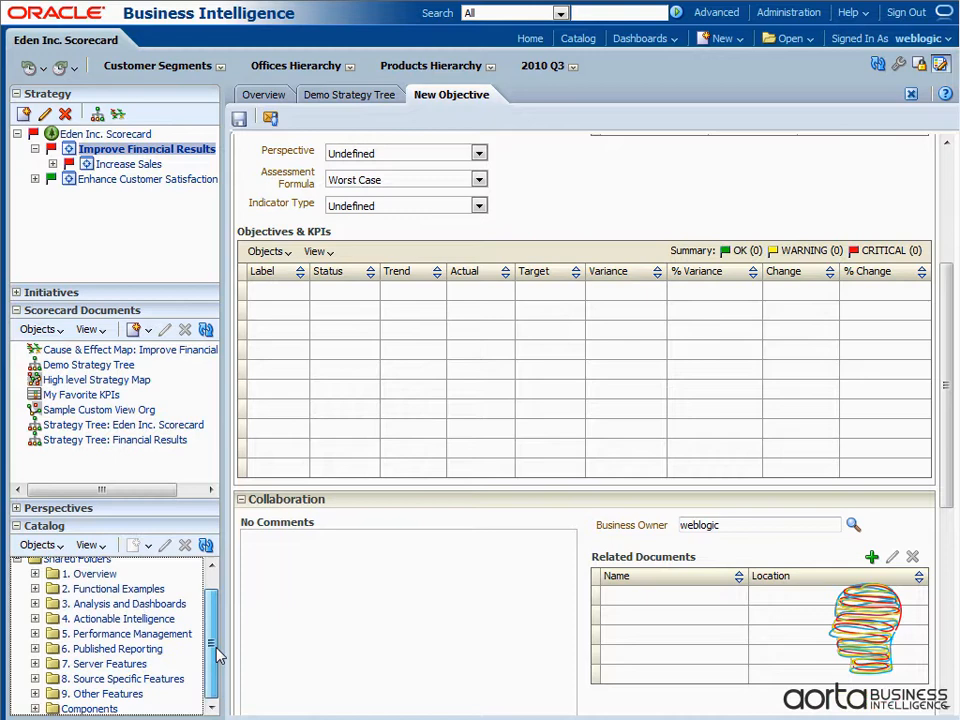
click(36, 634)
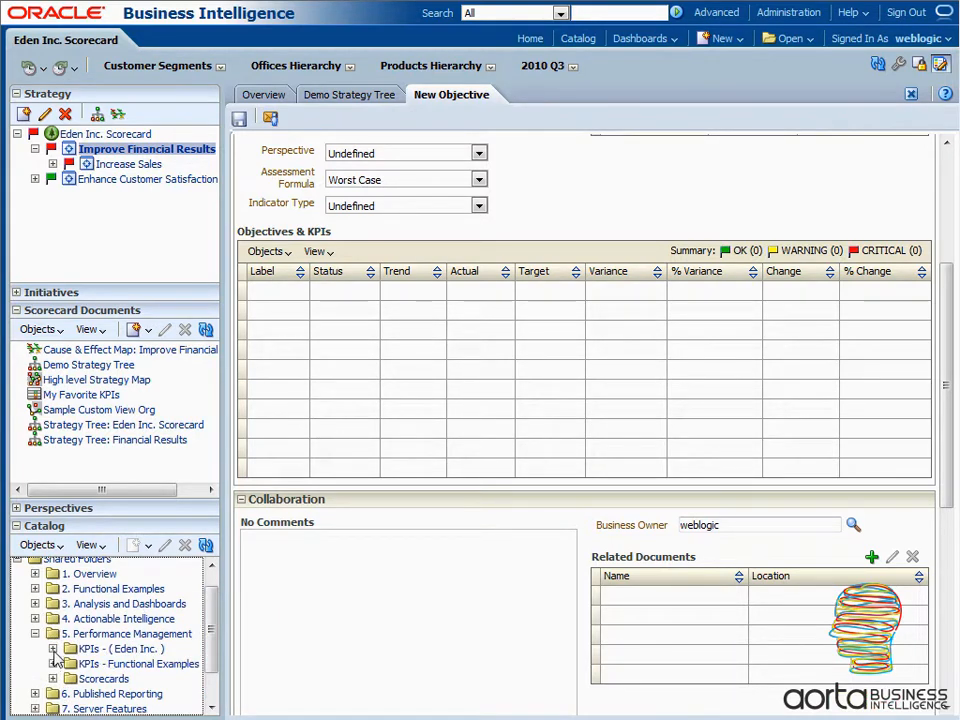
drag(210, 612, 212, 655)
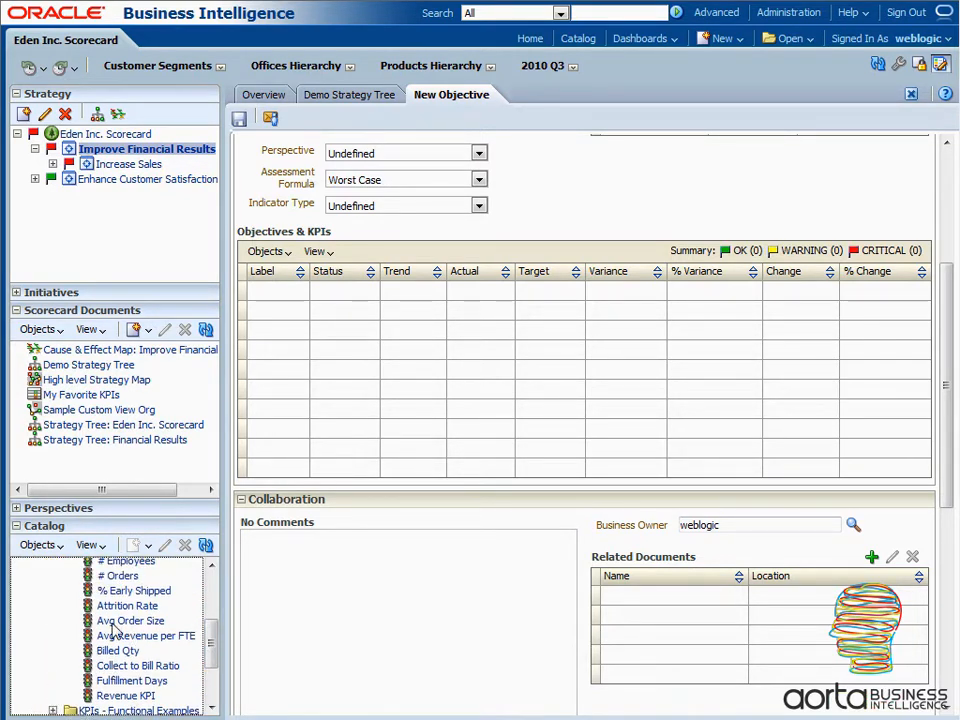
- Add the Avg Order Size KPI to the Reduce Cost objective, saving the objective and keeping the KPI's dimensions on Use Point-of-View
drag(112, 628, 280, 292)
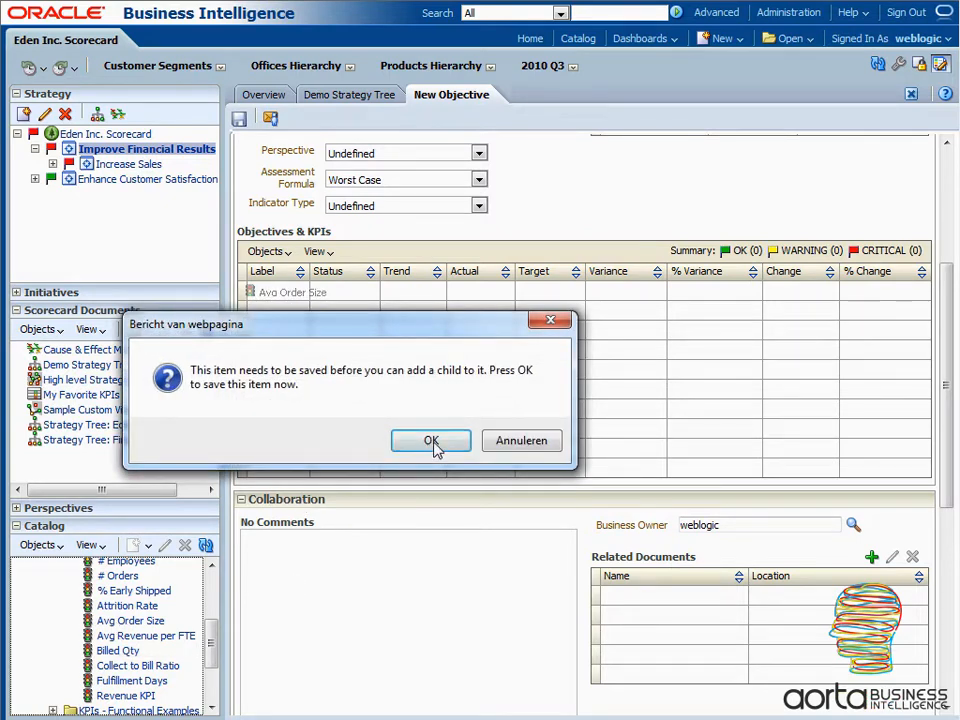
click(432, 442)
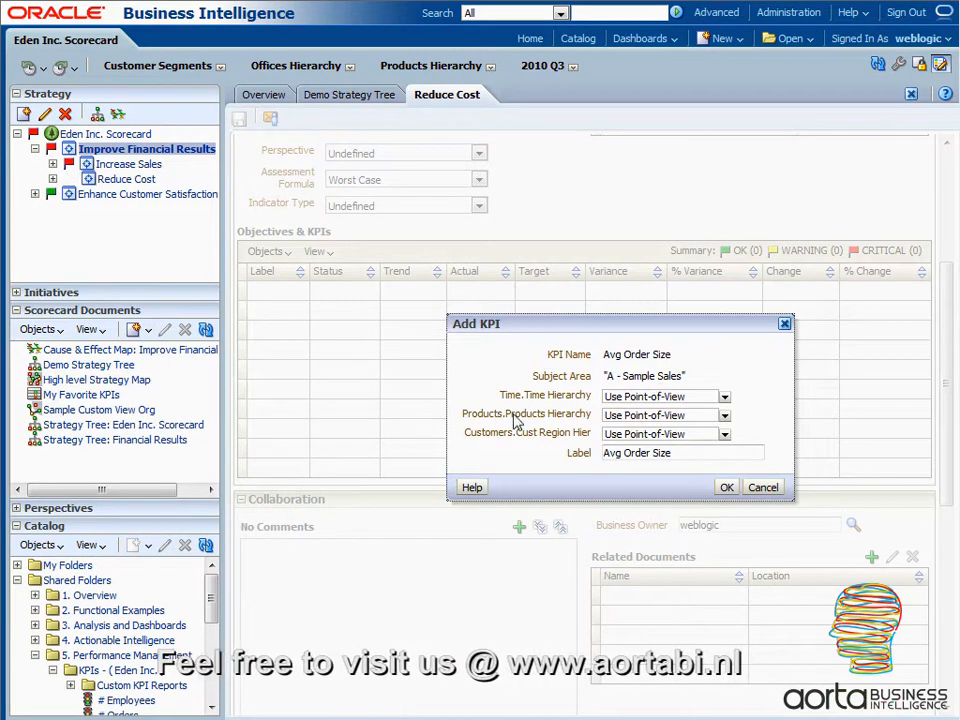
click(724, 397)
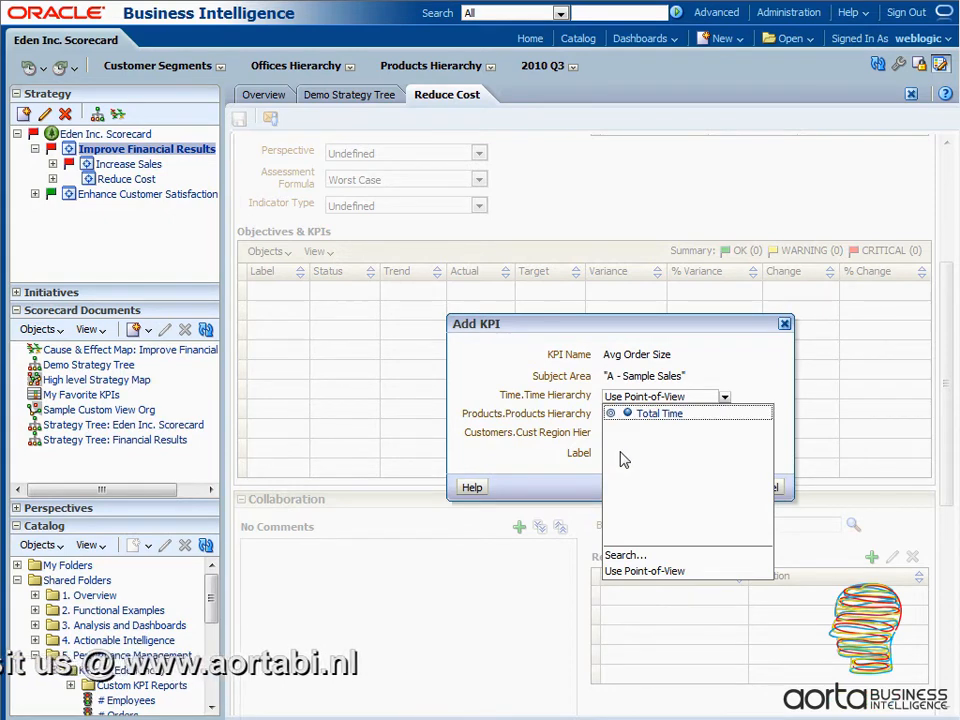
click(724, 396)
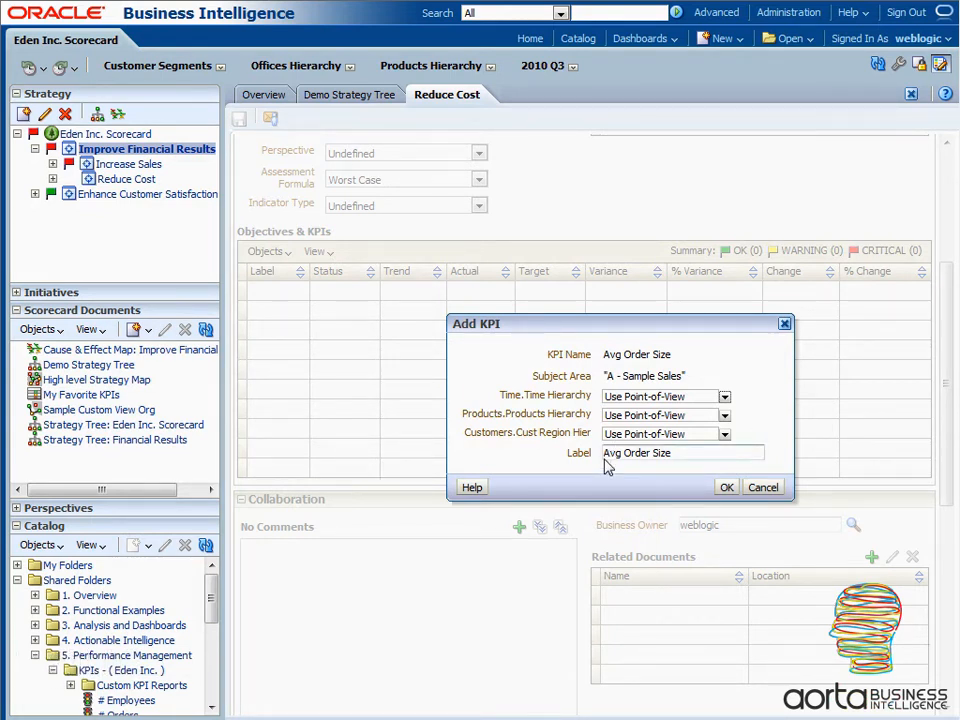
click(727, 487)
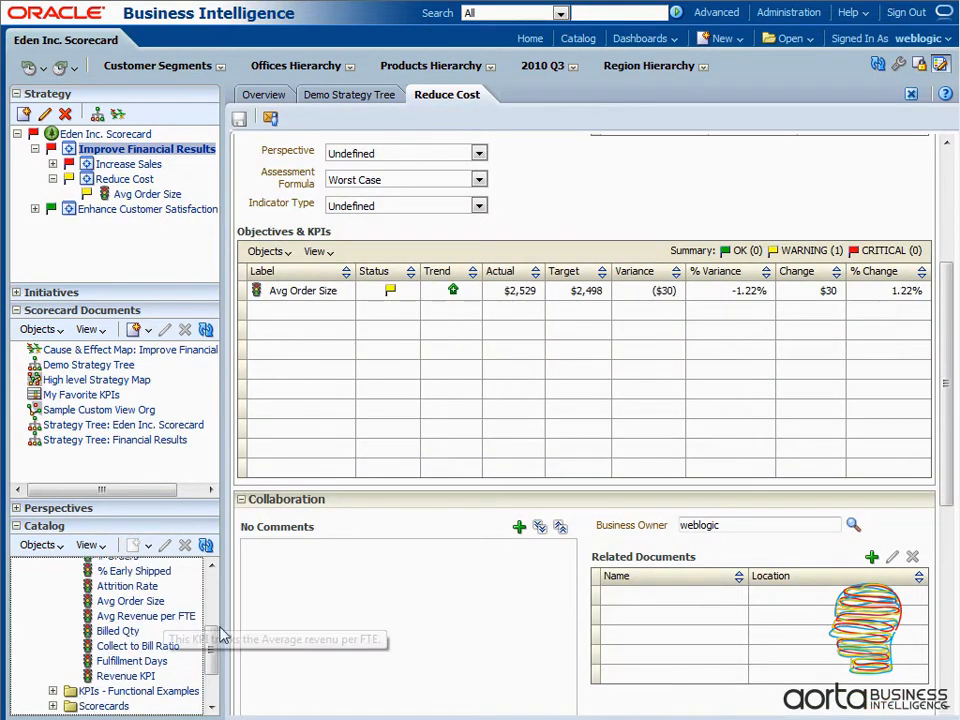
- Add the Collect to Bill Ratio KPI to the Reduce Cost objective with its dimensions left on Use Point-of-View
scroll(208, 636, up, 1)
drag(211, 643, 211, 653)
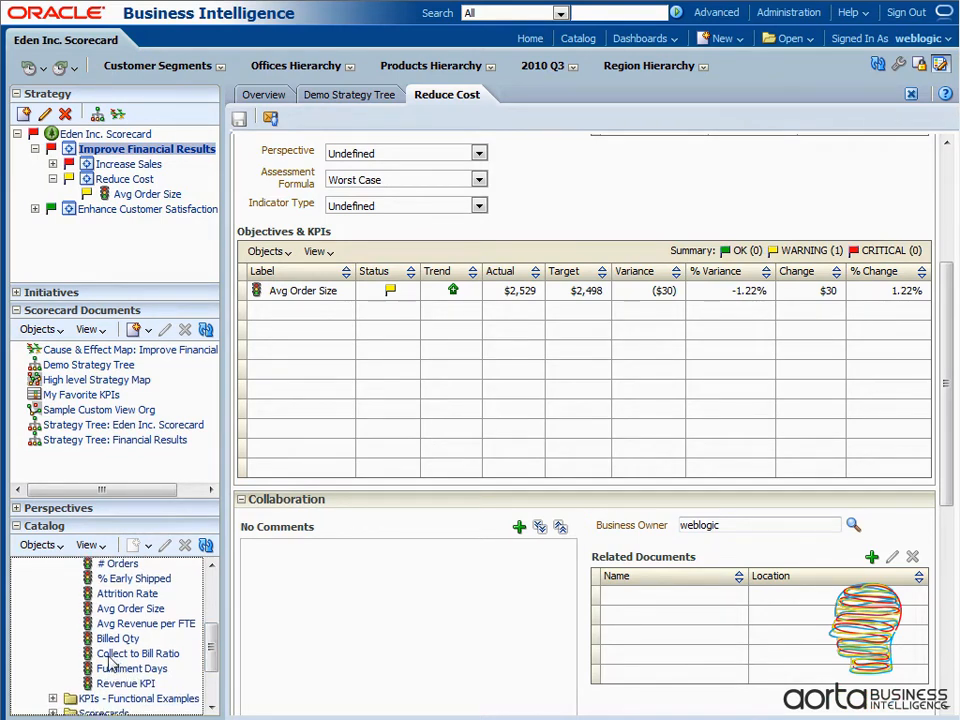
drag(113, 663, 299, 317)
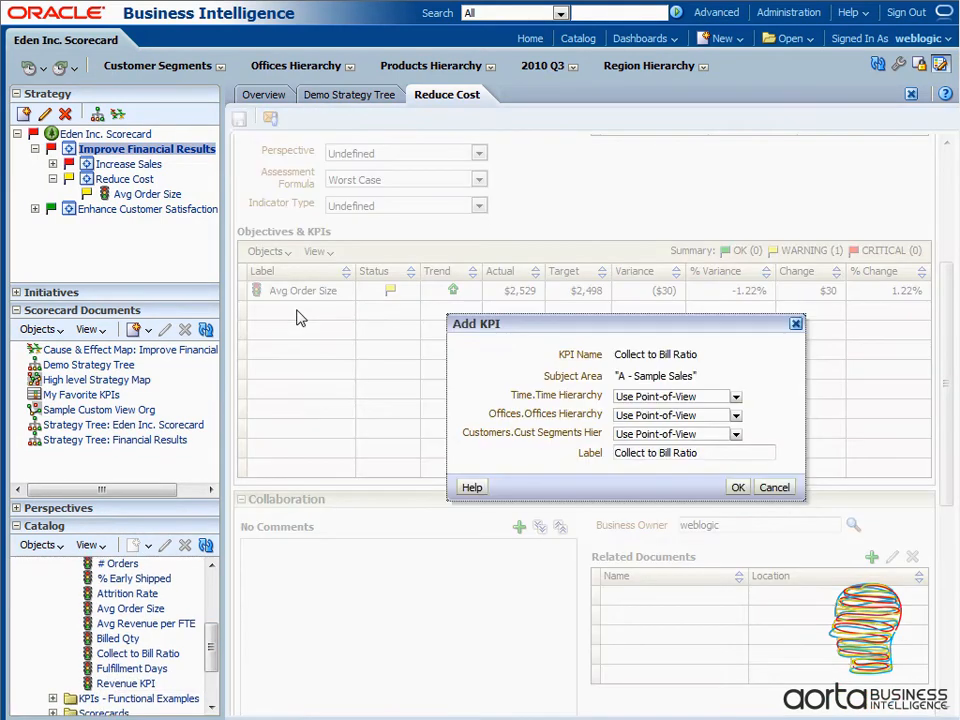
click(737, 488)
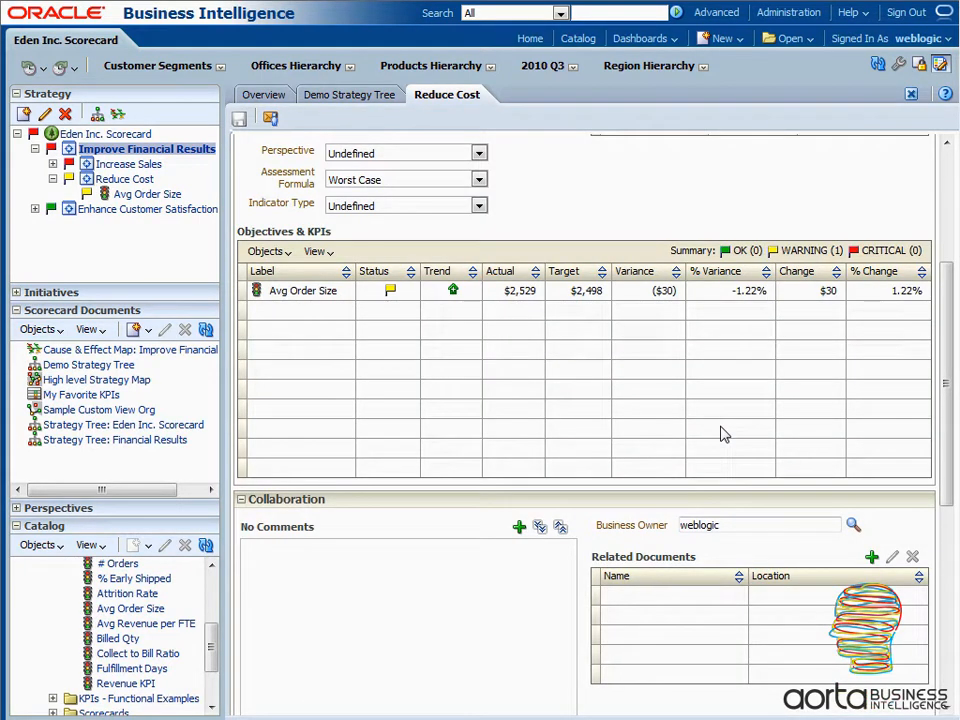
- Check the Reduce Cost branch in the Demo Strategy Tree diagram and return to the Reduce Cost objective
click(345, 96)
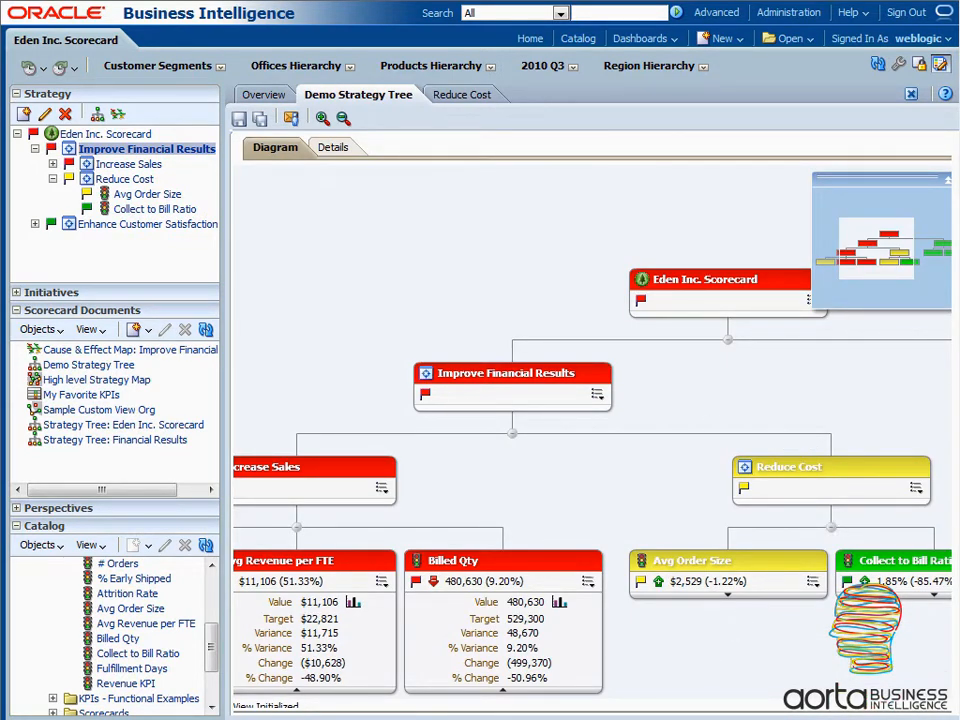
drag(718, 658, 609, 664)
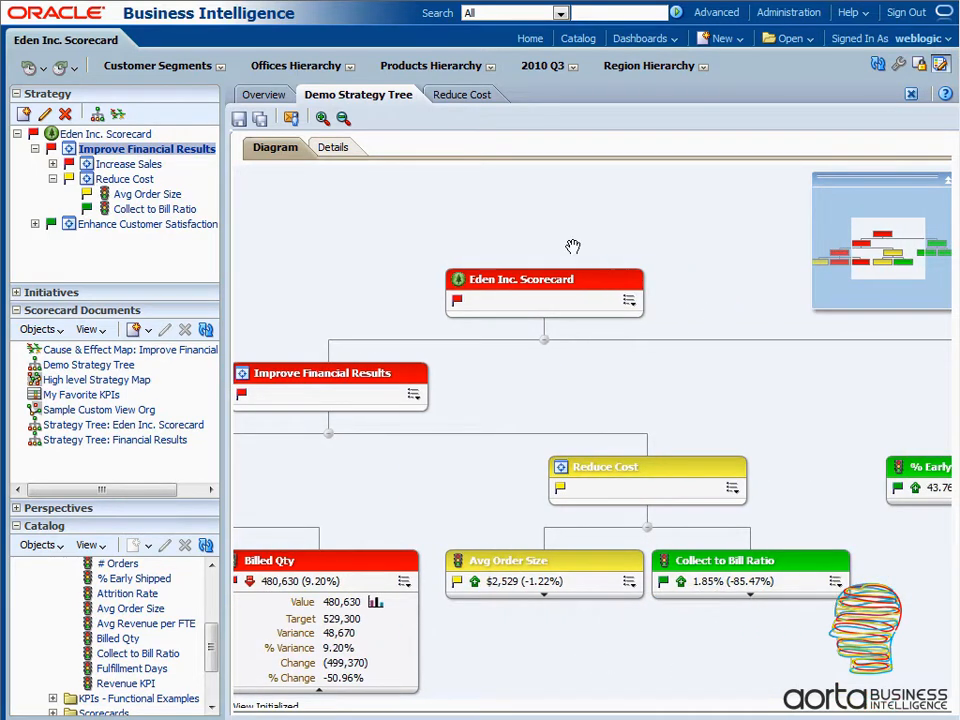
click(461, 97)
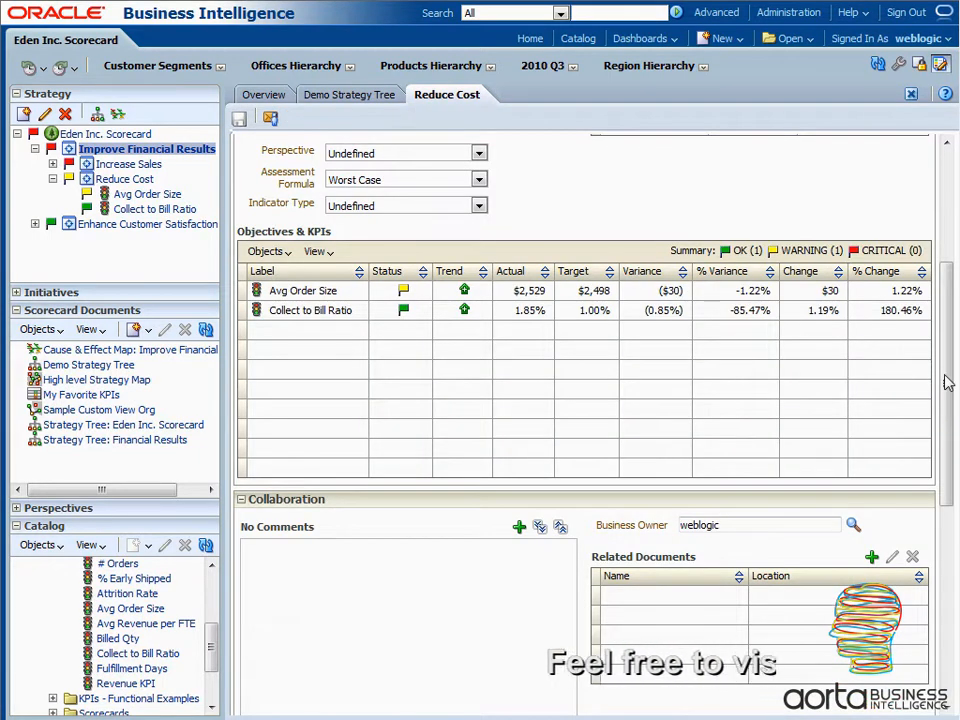
- Examine the action types and trigger states offered for a new action link on the Reduce Cost objective, without creating the link
drag(945, 376, 945, 262)
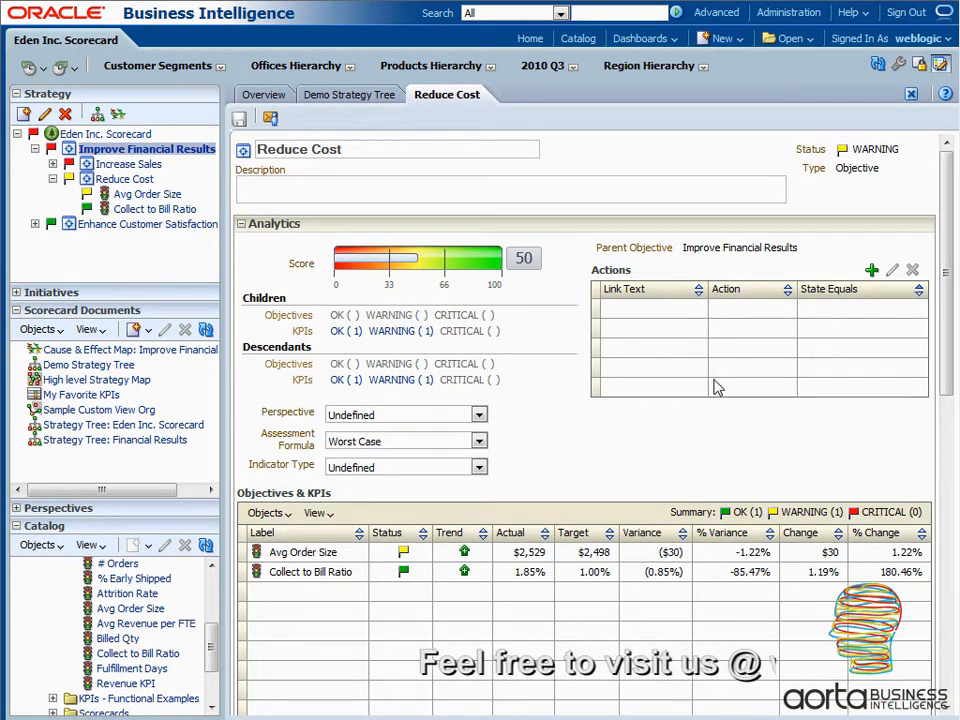
click(871, 270)
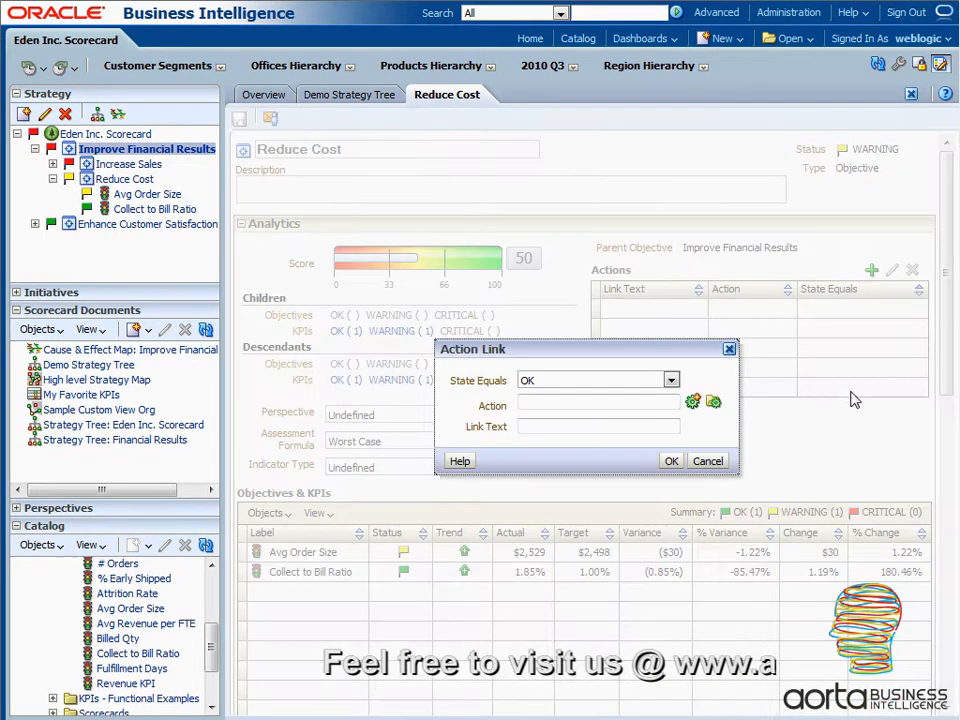
click(695, 403)
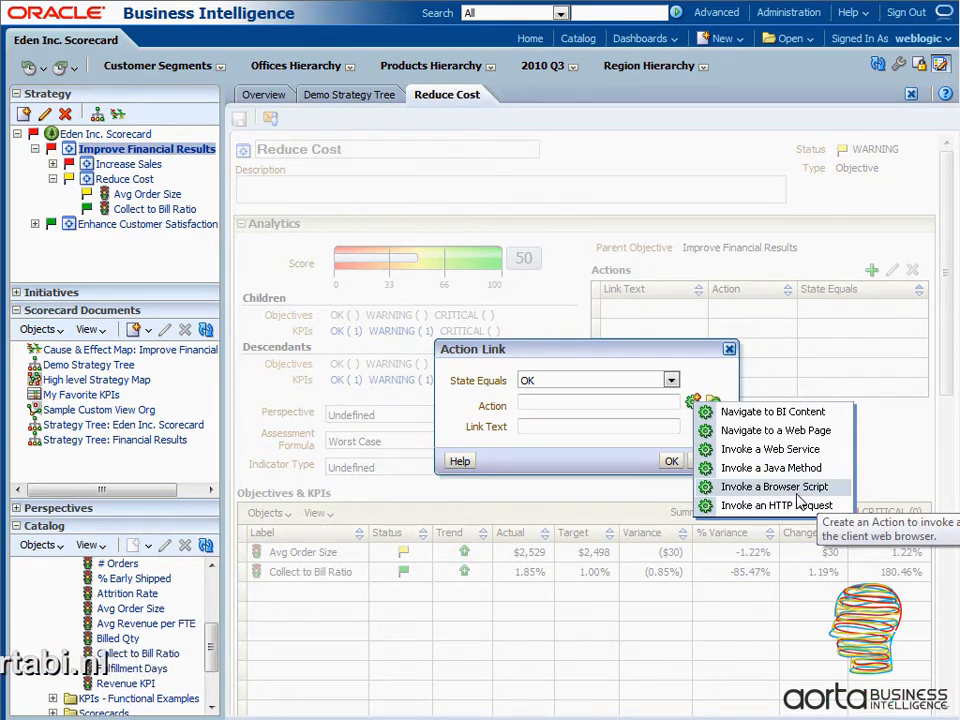
click(630, 366)
click(671, 381)
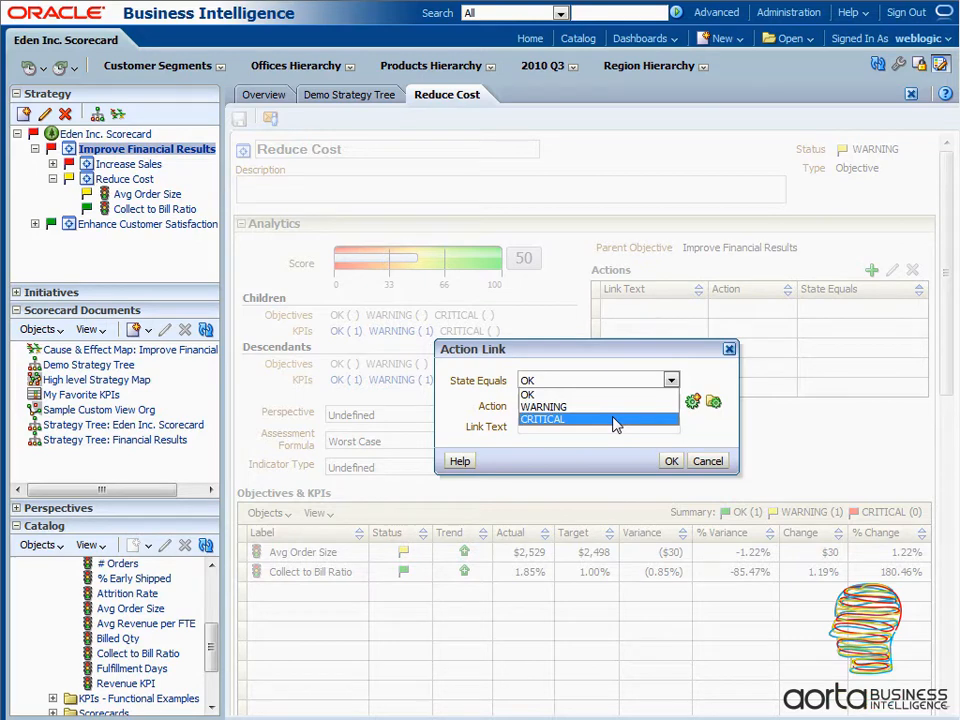
click(651, 357)
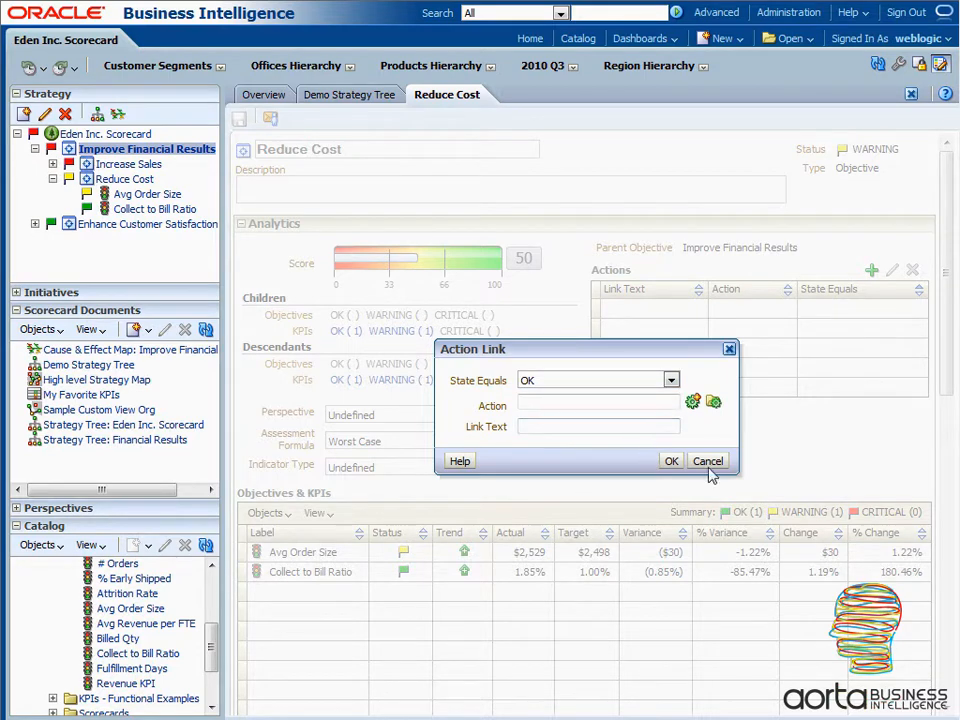
click(671, 461)
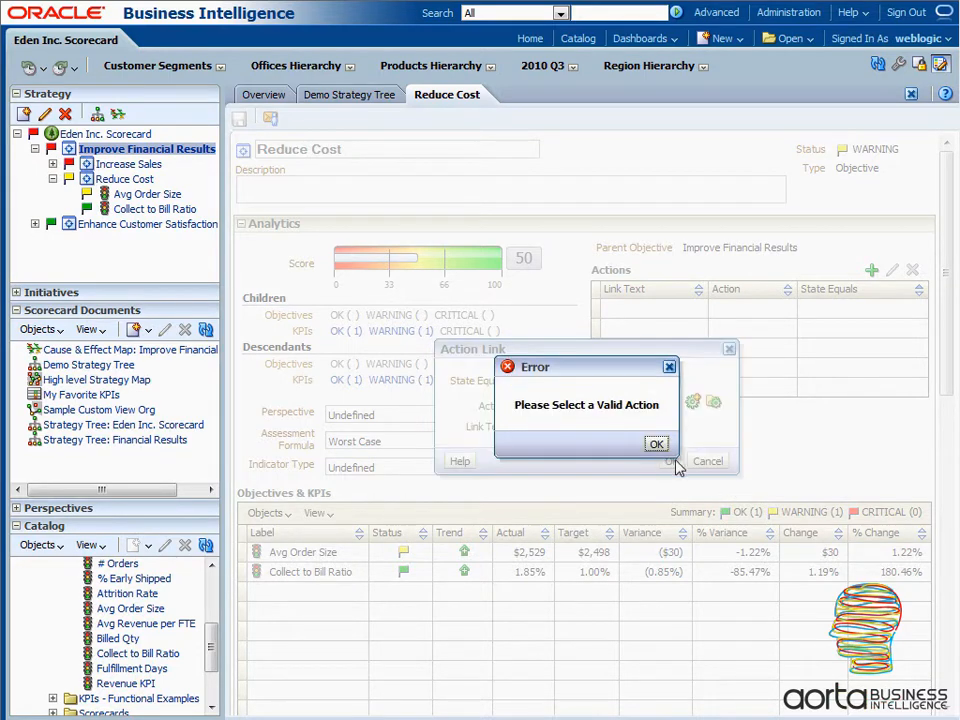
click(657, 445)
click(706, 461)
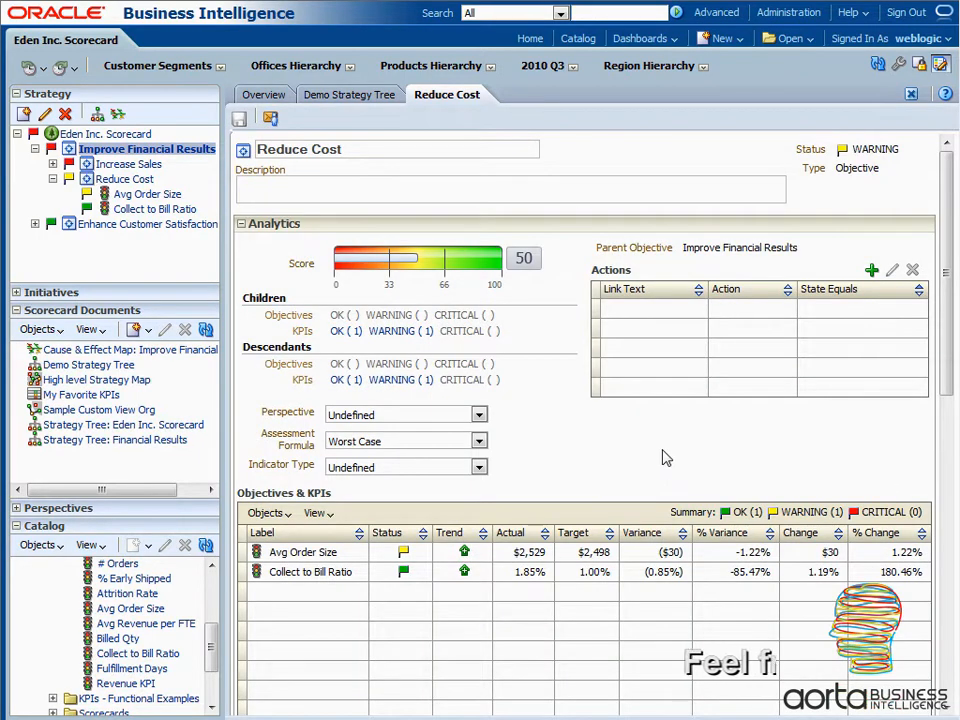
- Assign the Reduce Cost objective to the Financial perspective
scroll(460, 390, down, 1)
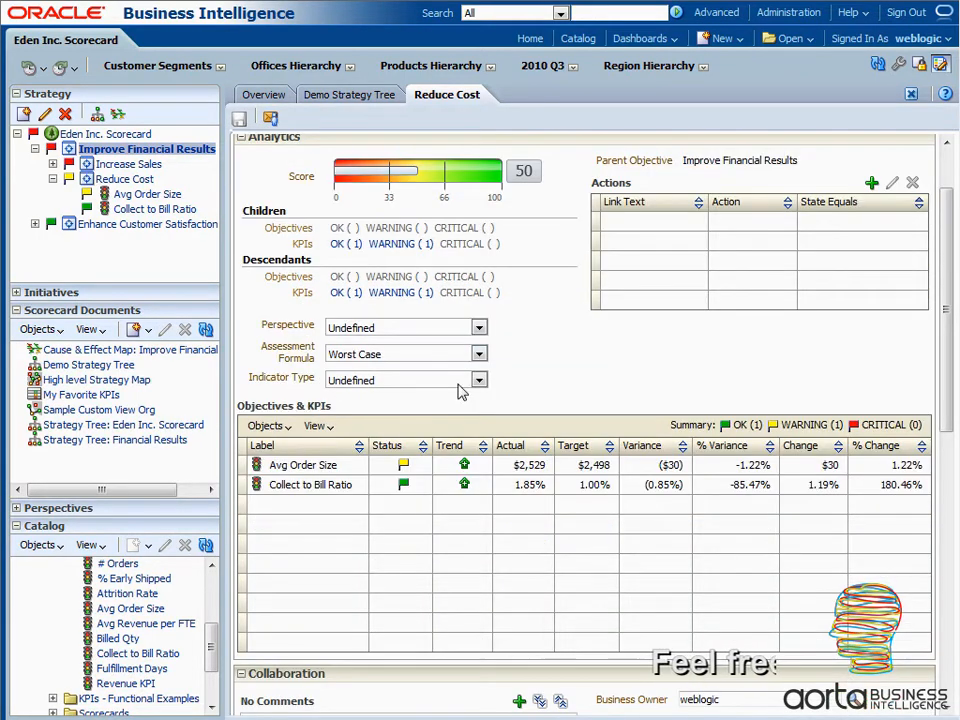
click(479, 328)
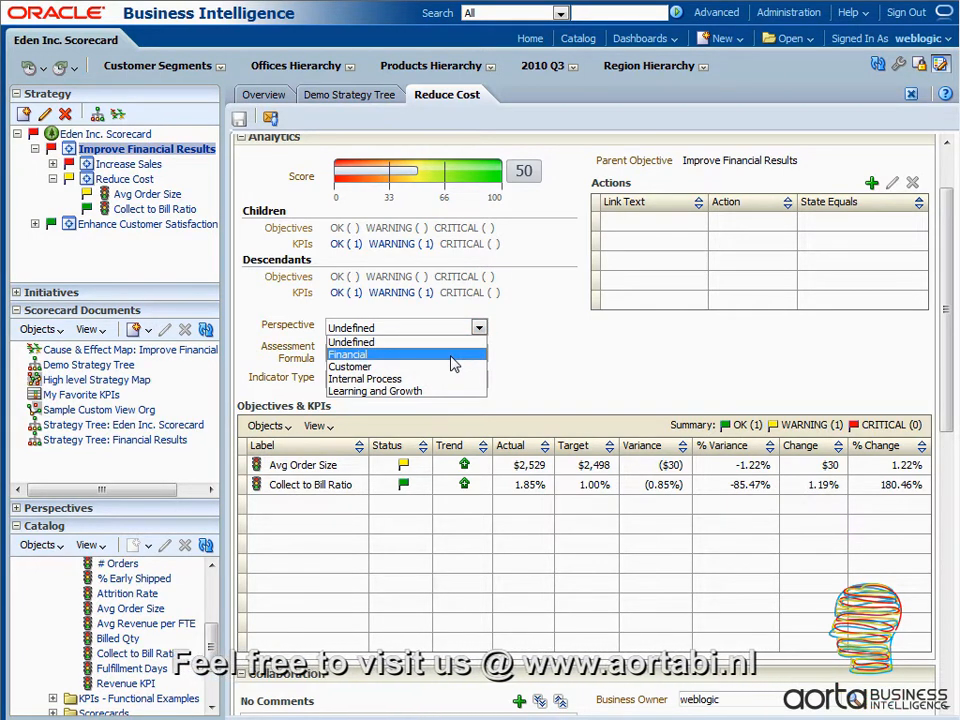
click(452, 364)
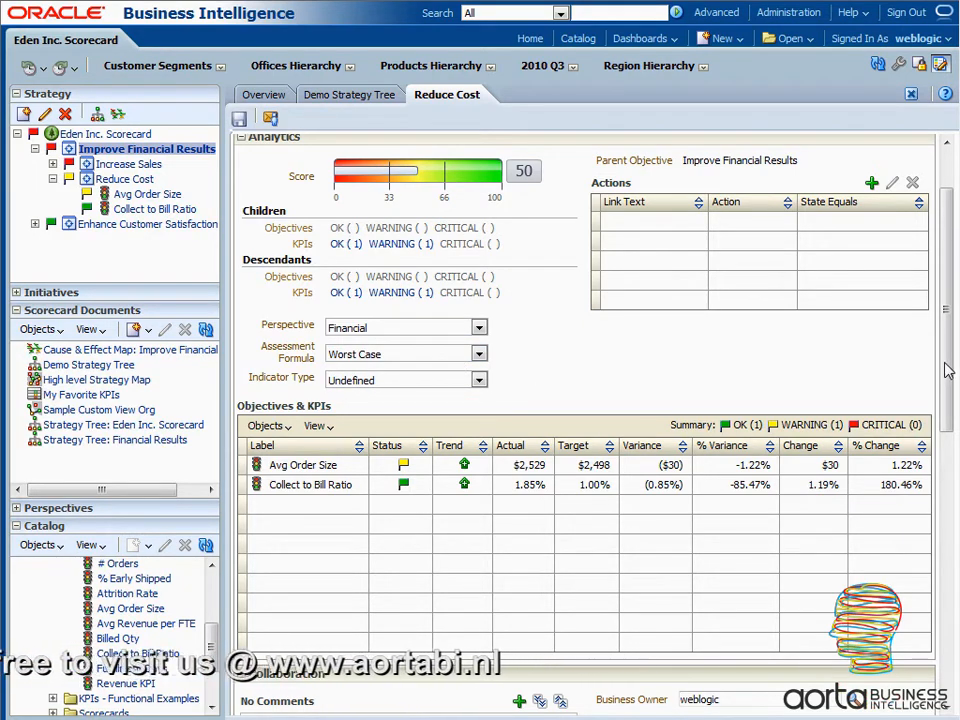
- Set the Reduce Cost objective's assessment formula to Weighted
drag(945, 377, 946, 408)
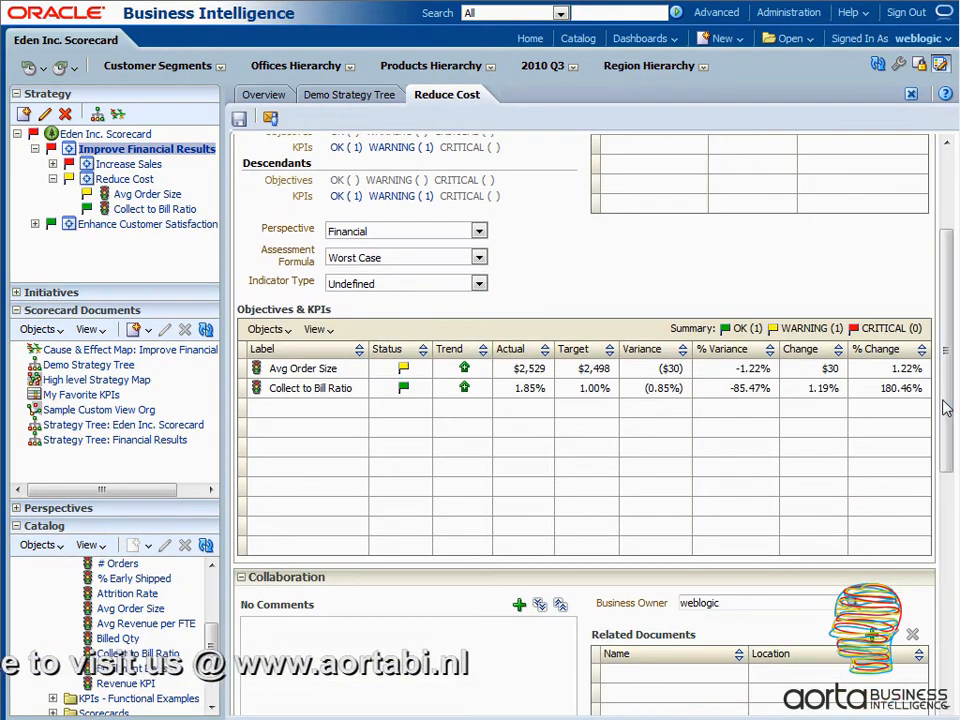
click(479, 259)
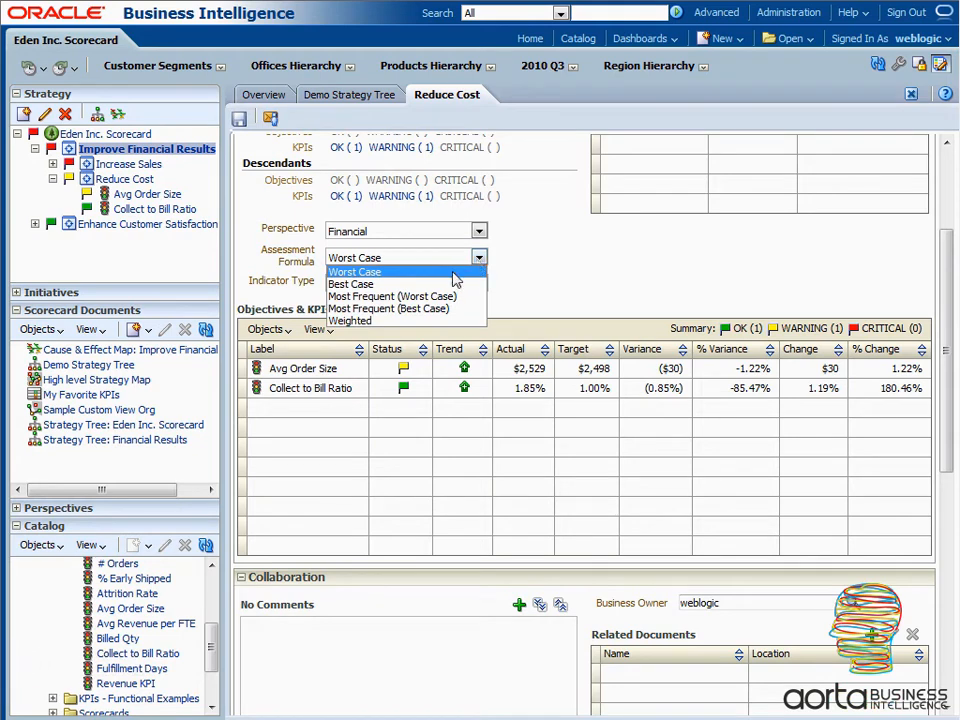
click(548, 334)
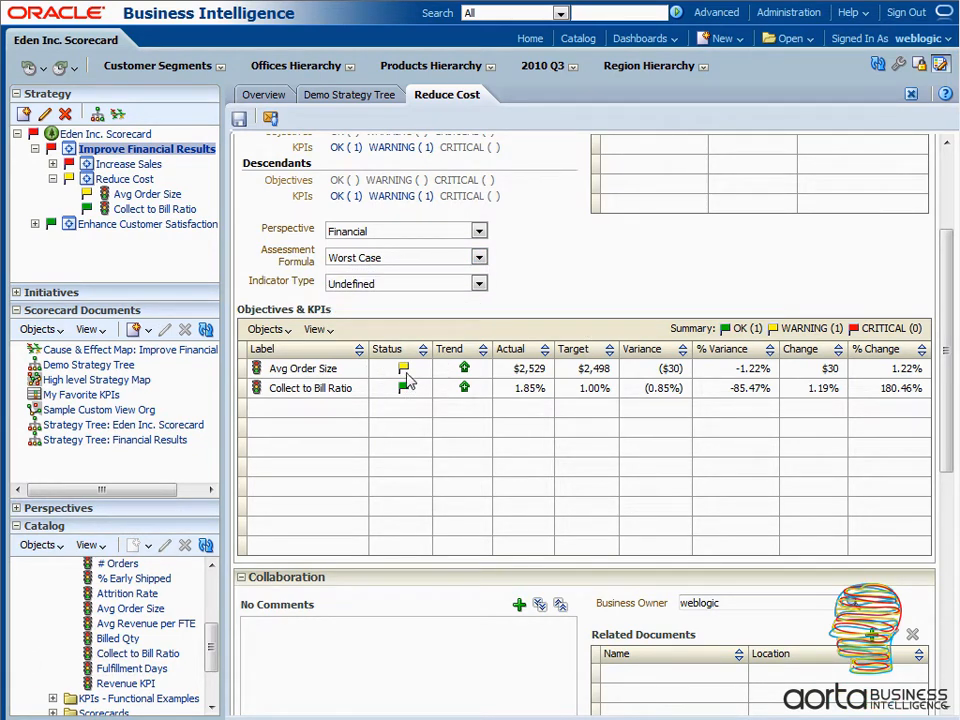
mouse_move(403, 372)
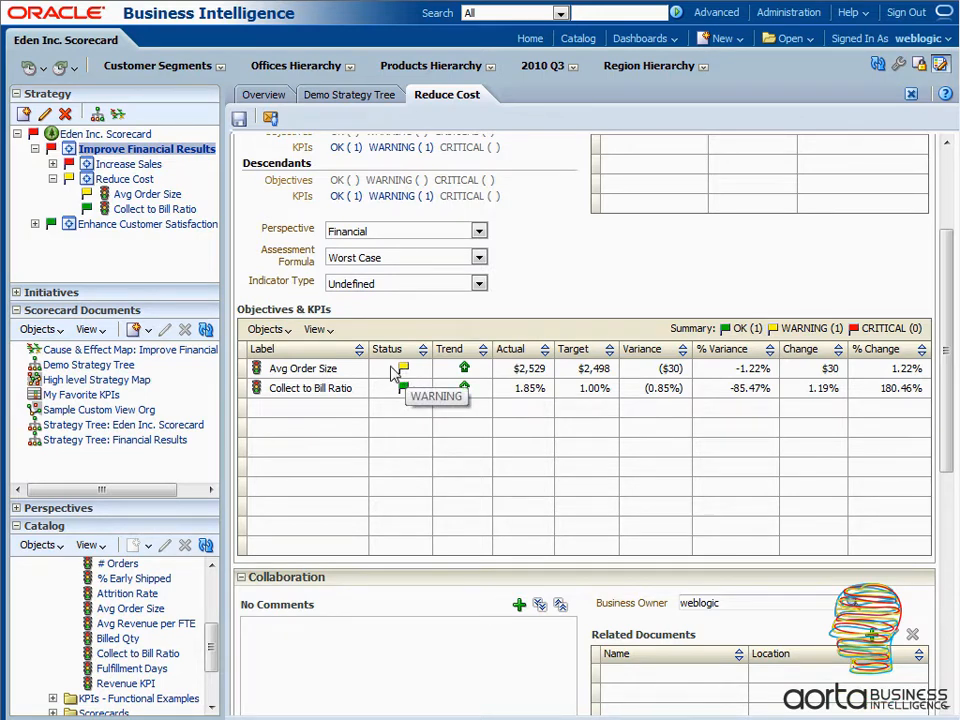
click(479, 257)
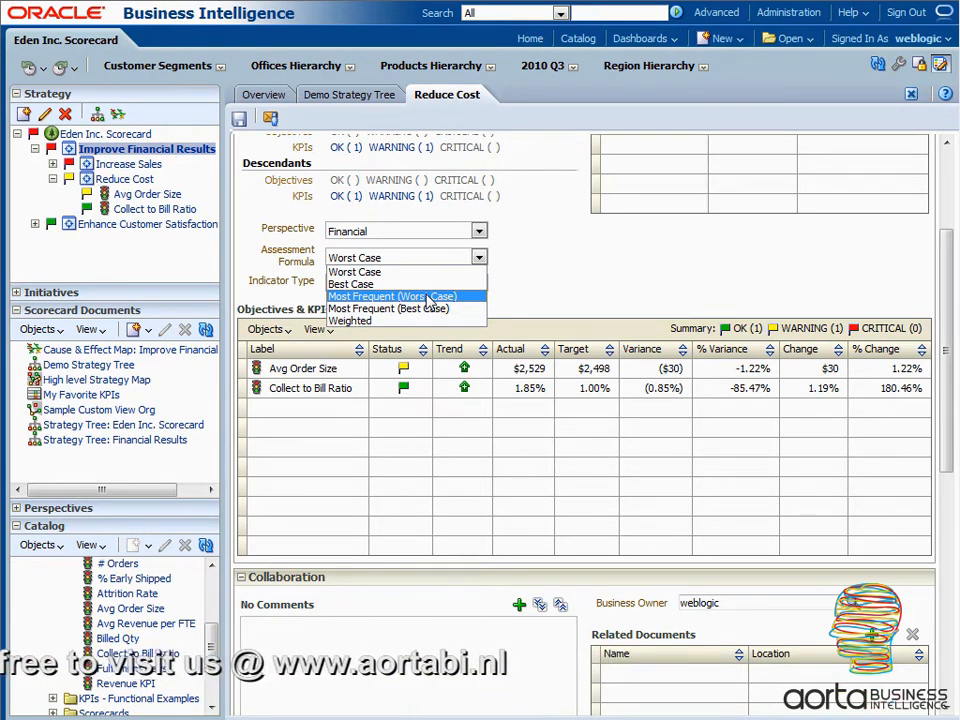
click(364, 320)
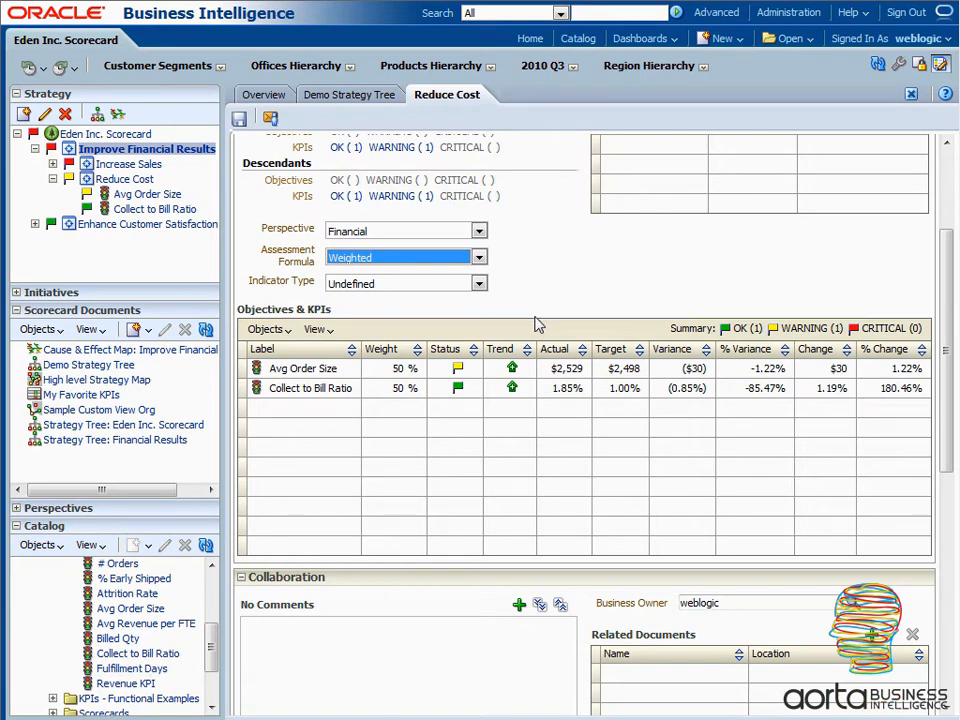
- Review the Collaboration and Related Items sections without adding a comment, and save the Reduce Cost objective
drag(950, 333, 940, 512)
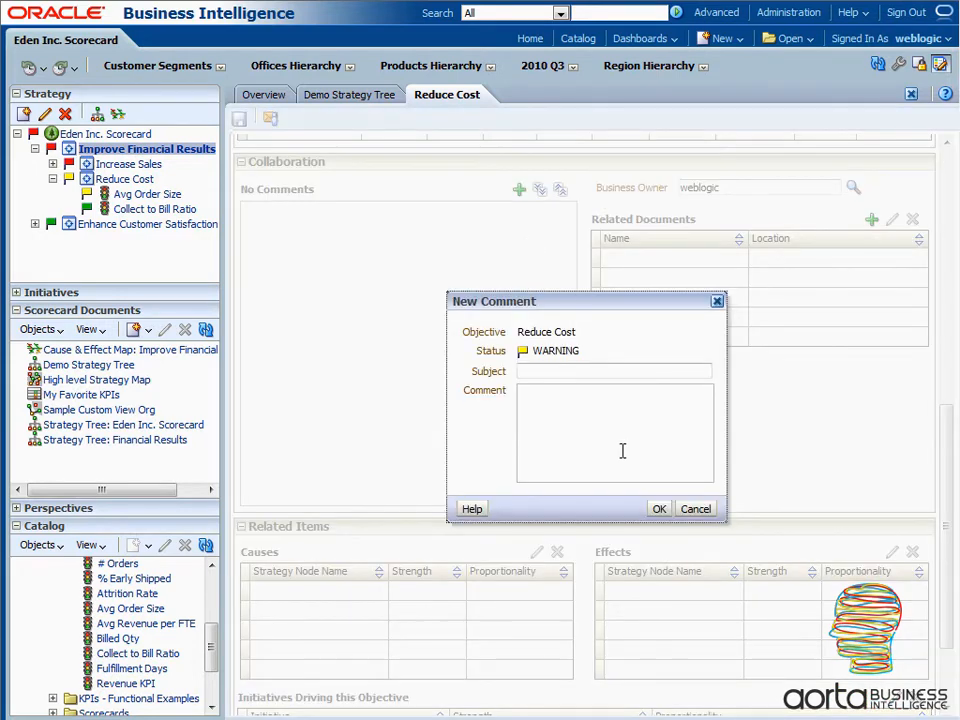
click(696, 509)
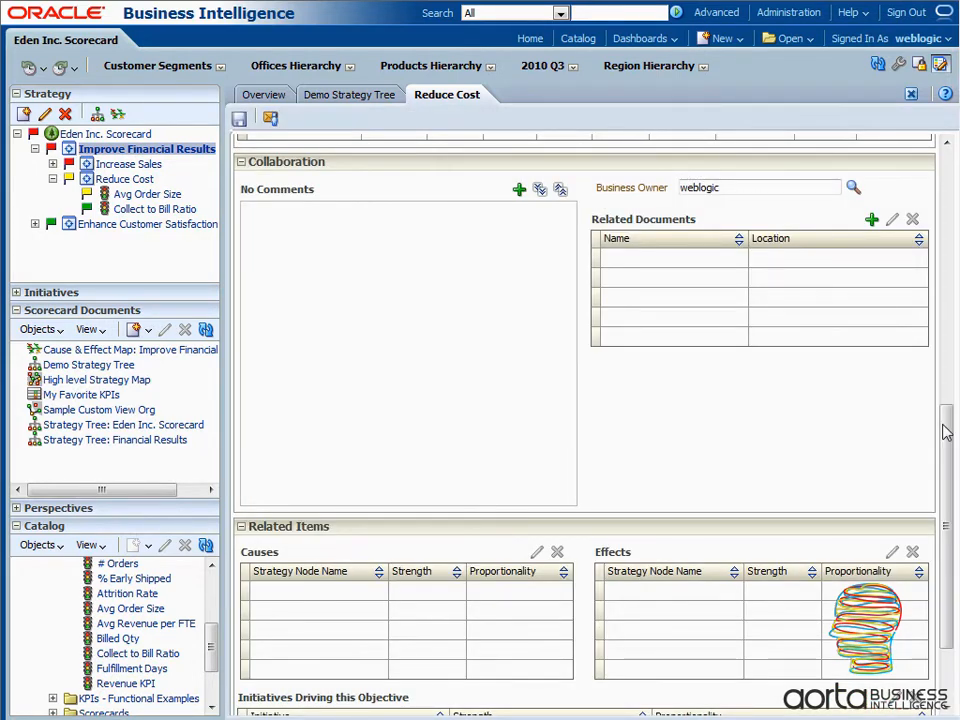
drag(946, 432, 945, 514)
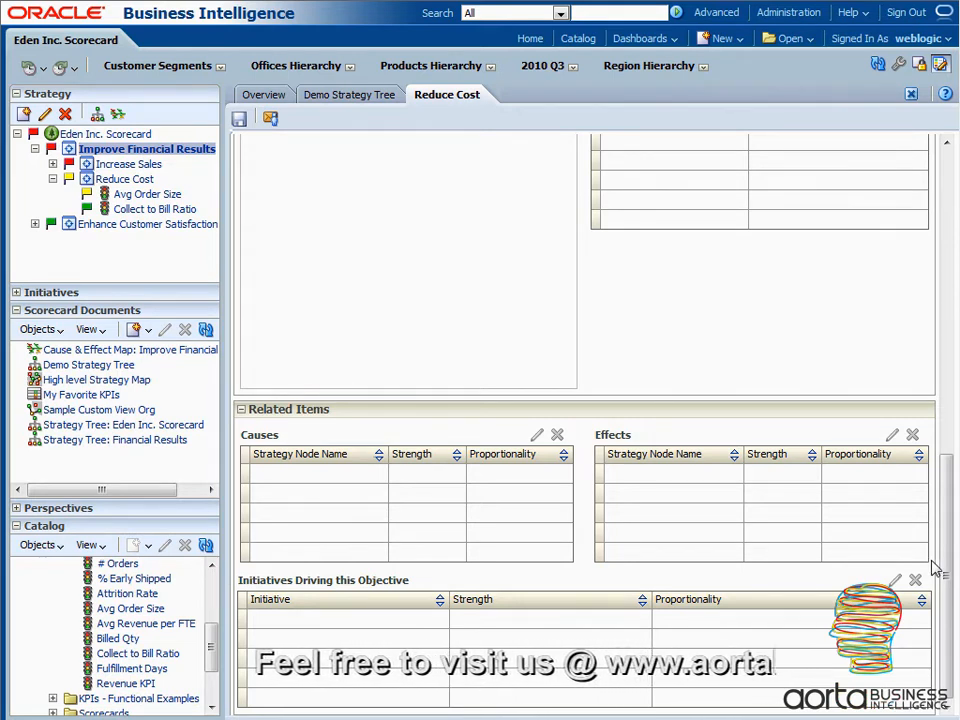
drag(943, 553, 950, 244)
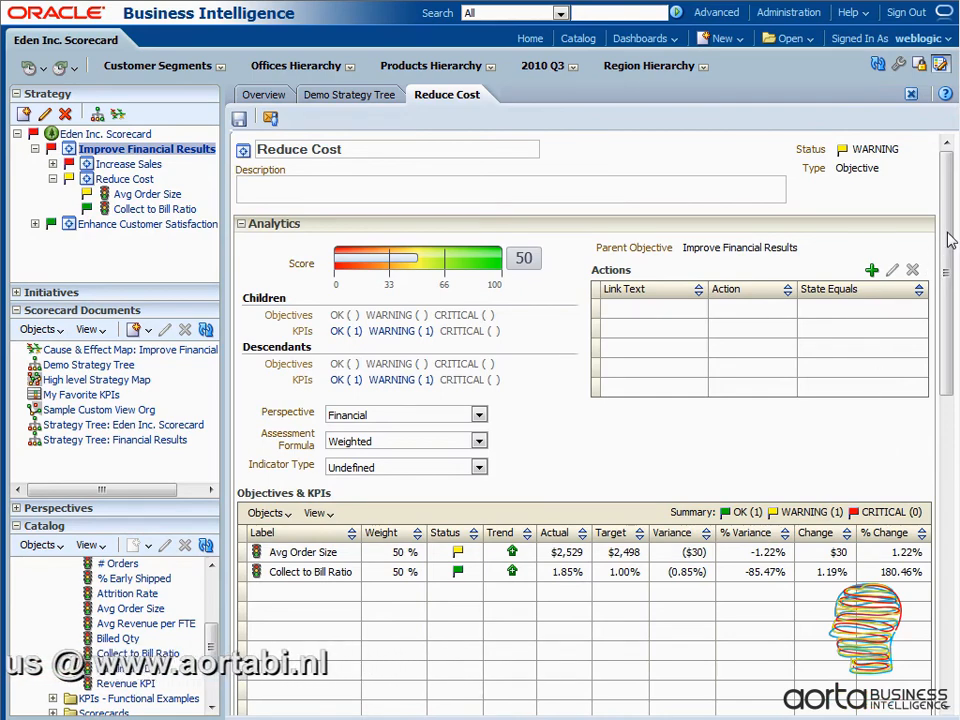
drag(946, 250, 953, 221)
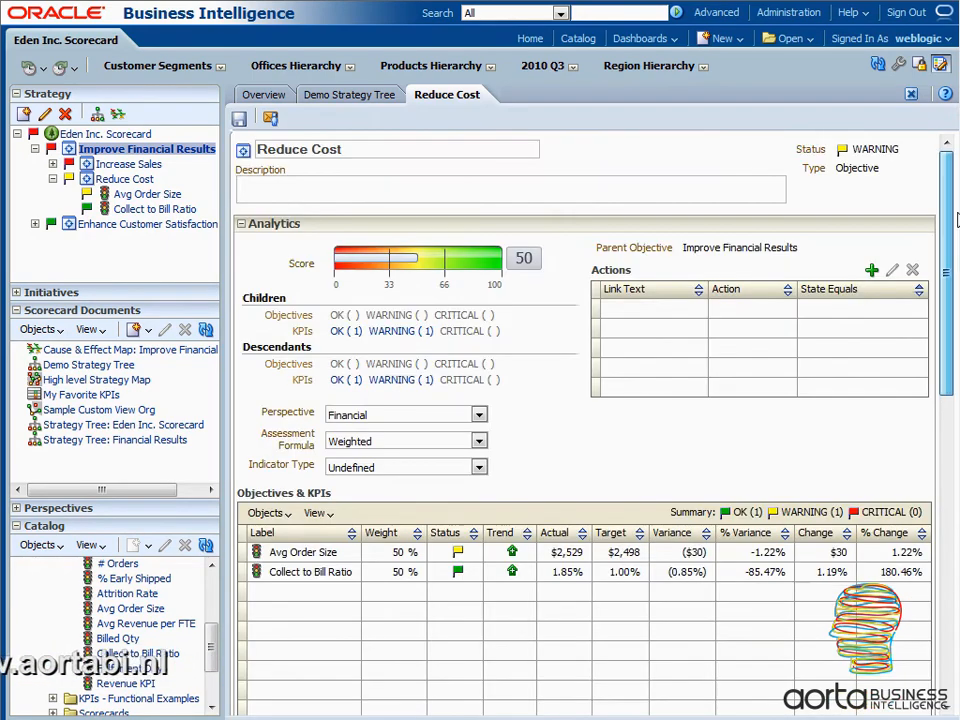
click(240, 120)
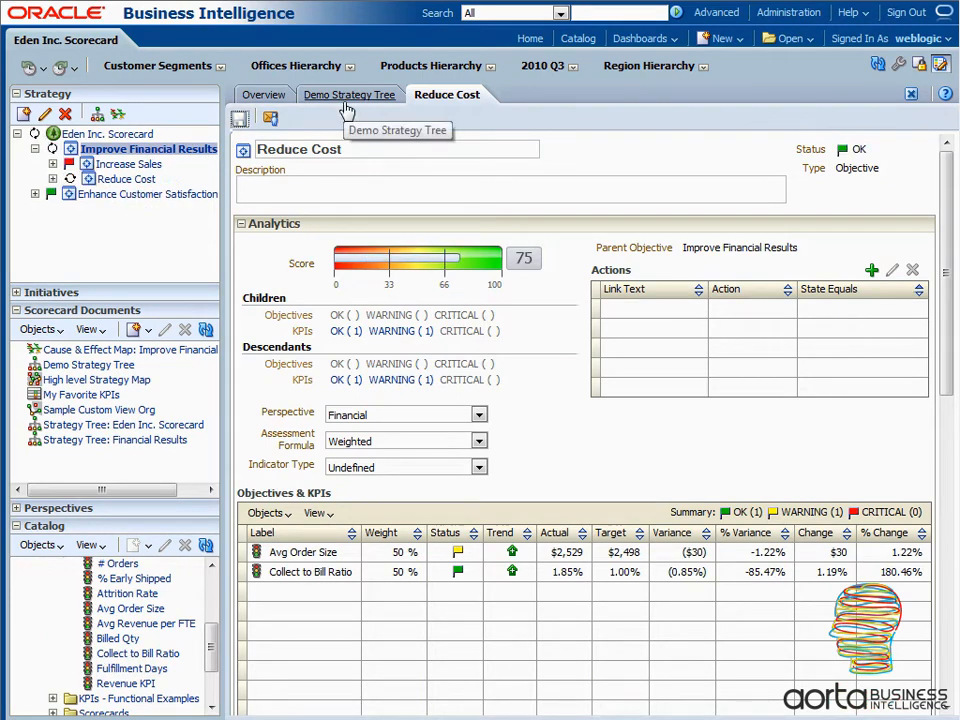
- Examine the Reduce Cost branch in the Demo Strategy Tree diagram and the action links offered for the Increase Sales objective
click(358, 96)
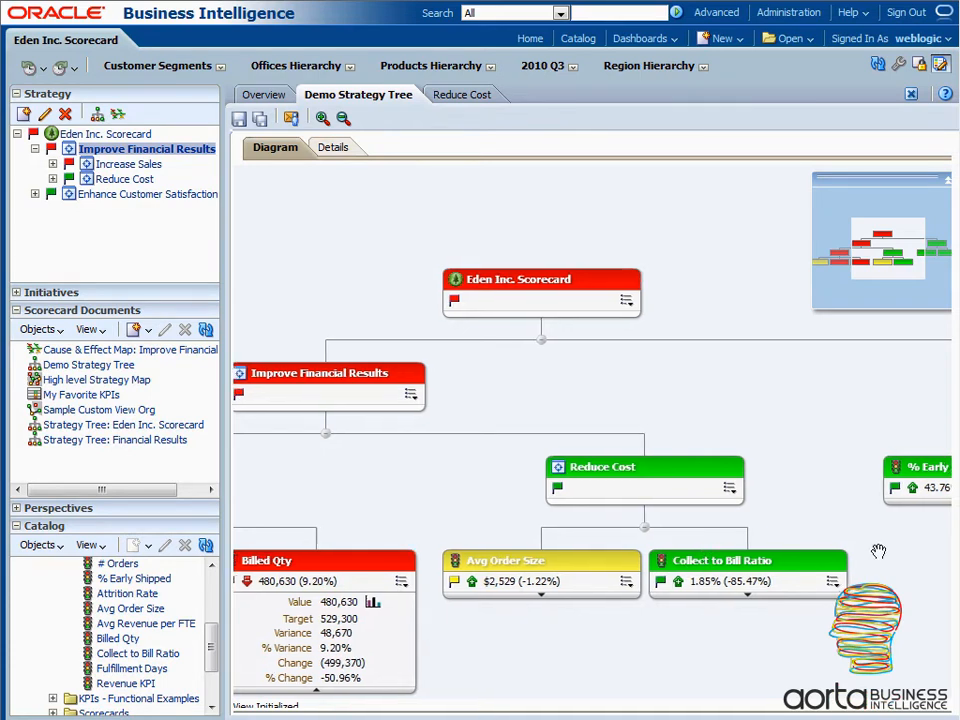
drag(360, 491, 696, 507)
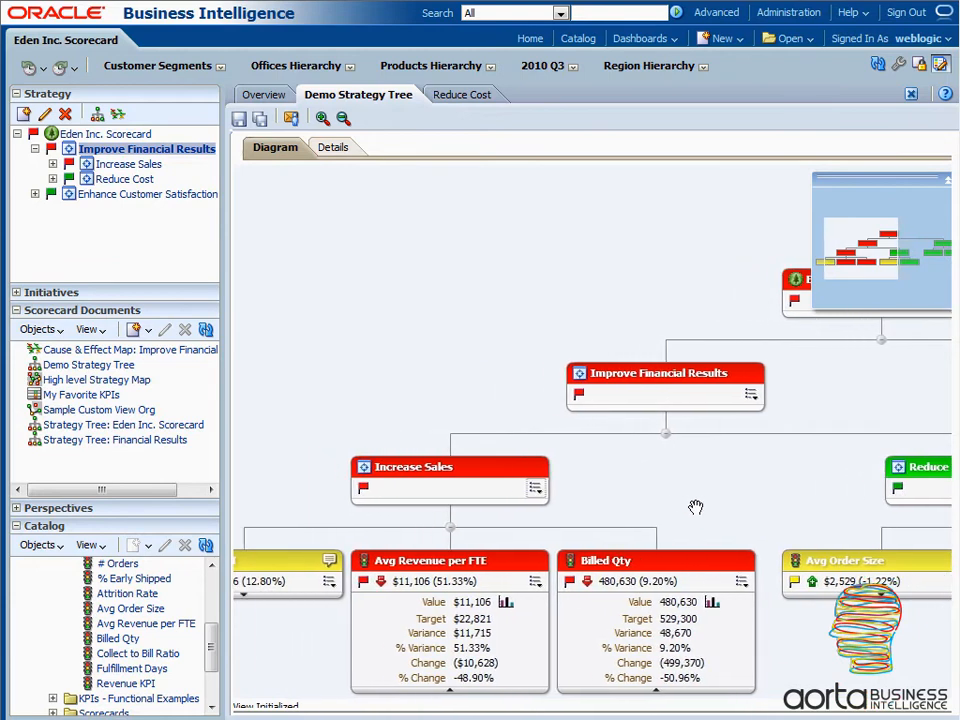
click(537, 490)
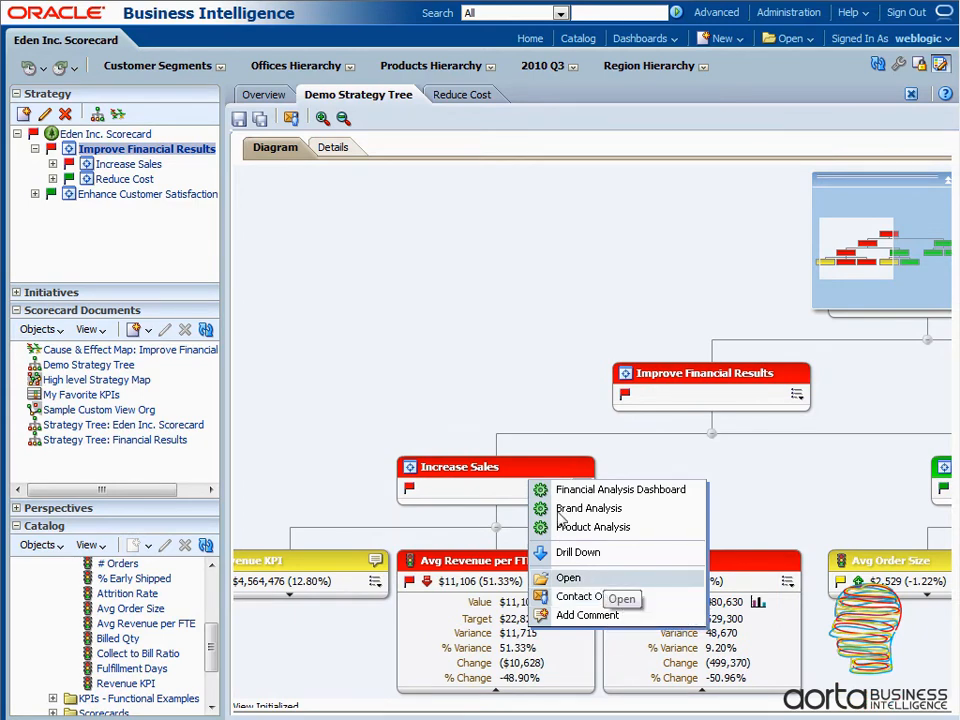
drag(583, 320, 501, 313)
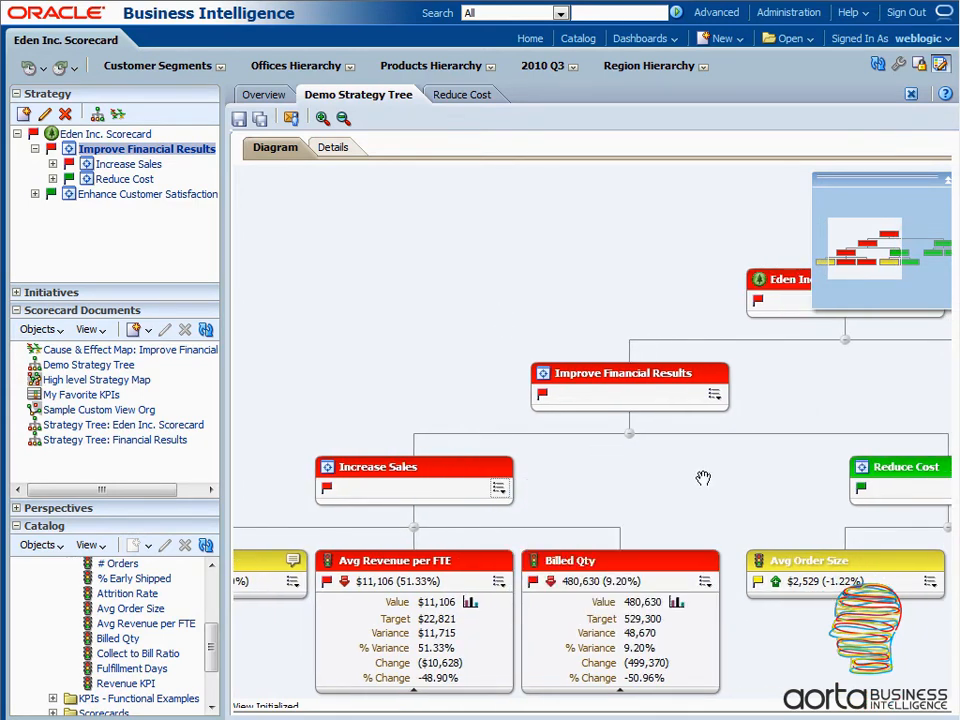
drag(703, 478, 570, 479)
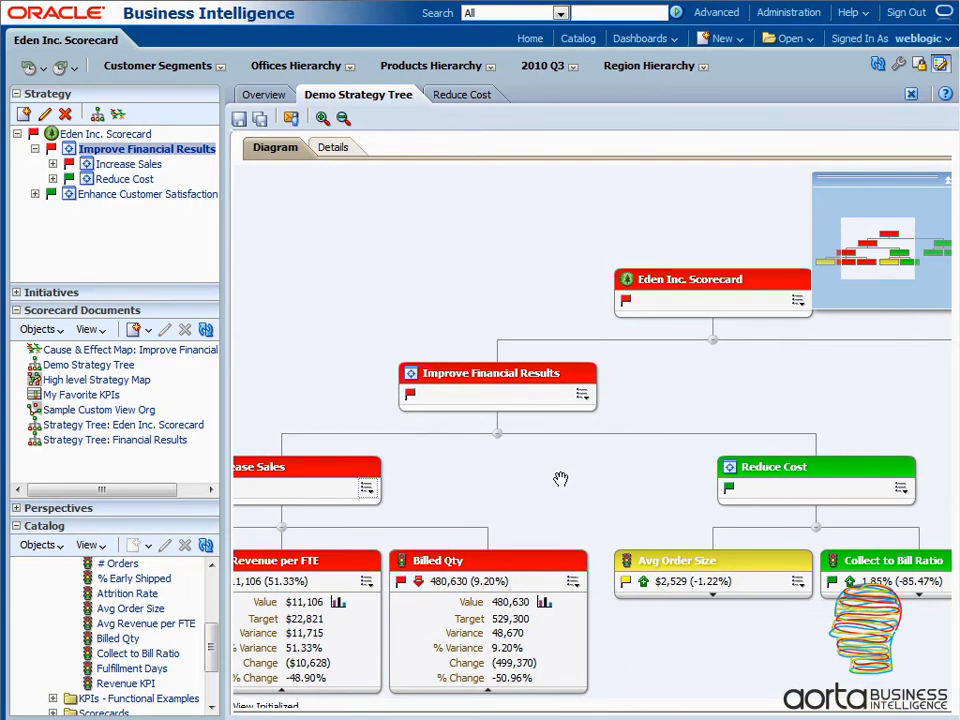
drag(409, 320, 531, 354)
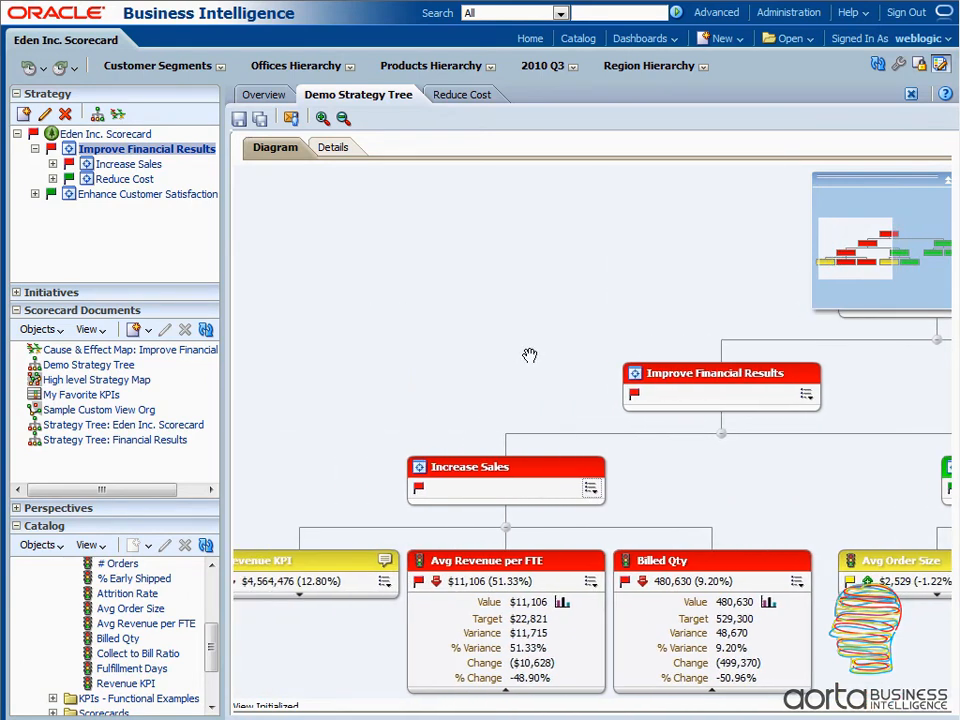